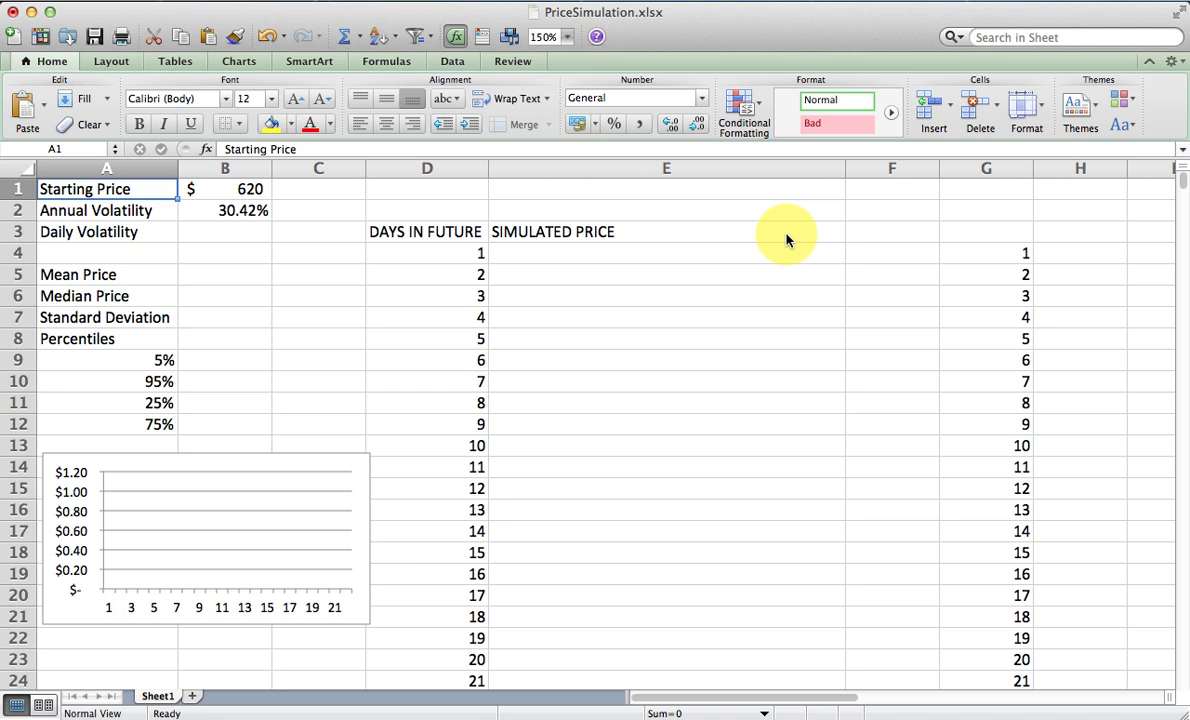
Step: Enter =B2/sqrt(252) in B3 so Daily Volatility shows 1.92%
{"action": "key", "text": "Down"}
{"action": "key", "text": "Right"}
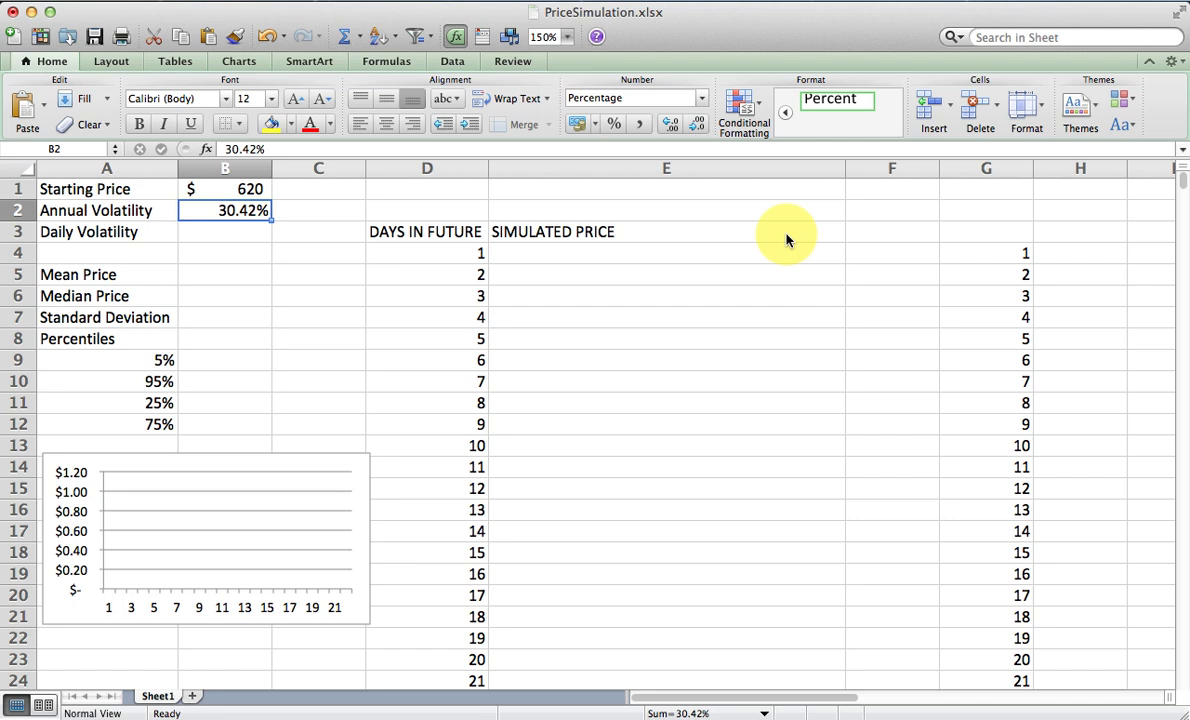
{"action": "key", "text": "Return"}
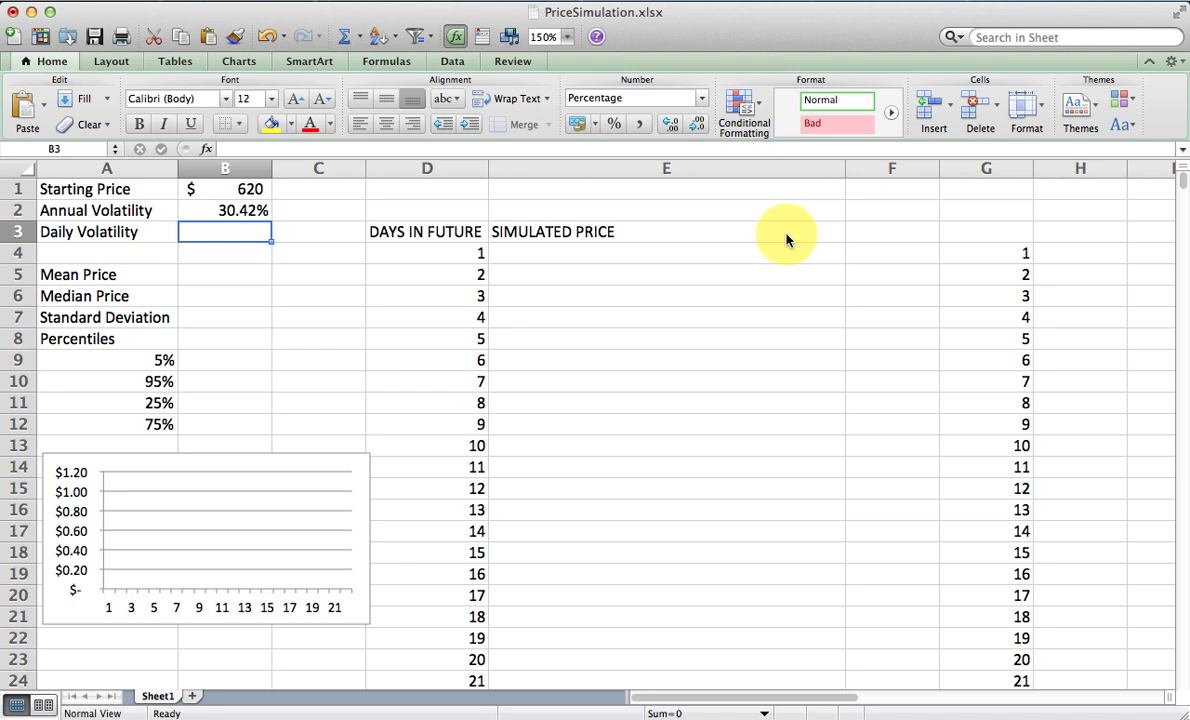
{"action": "type", "text": "="}
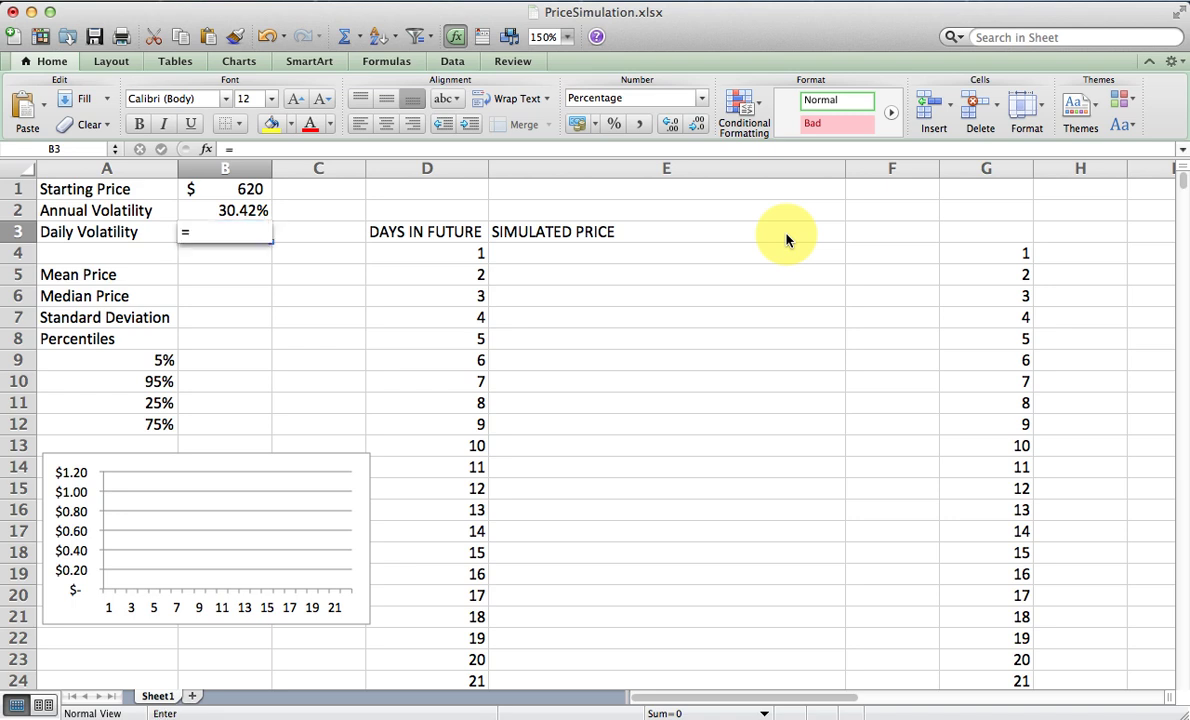
{"action": "key", "text": "Up"}
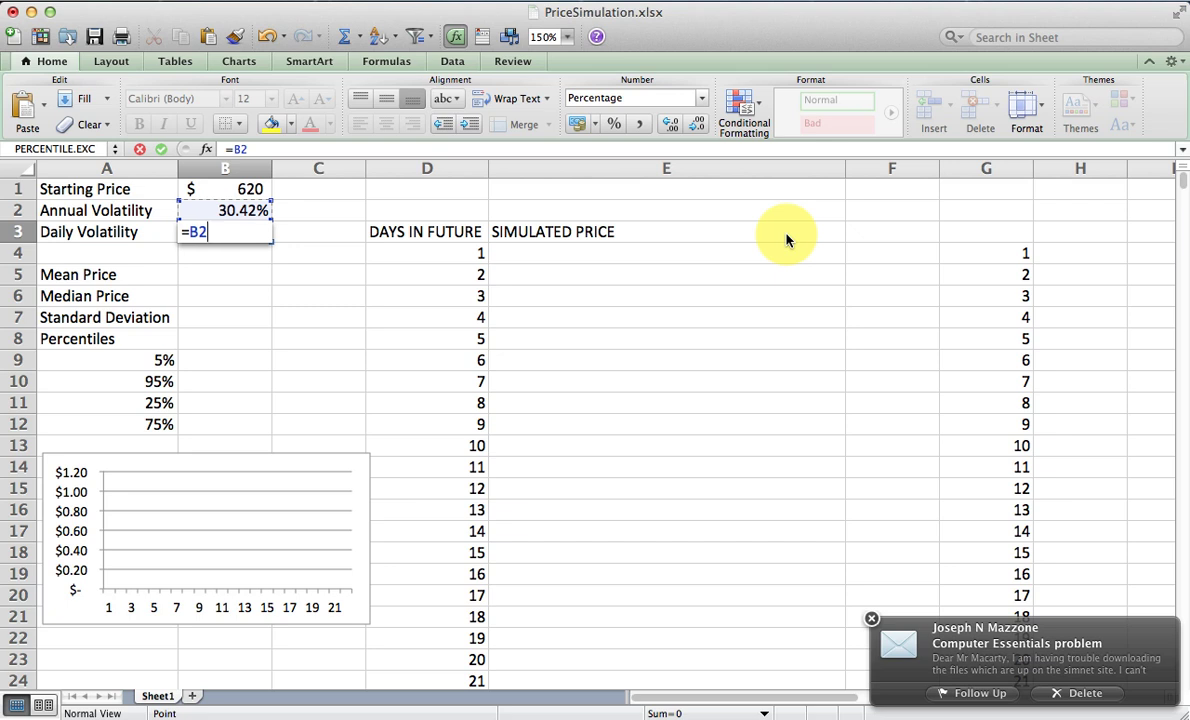
{"action": "type", "text": "/sqrt"}
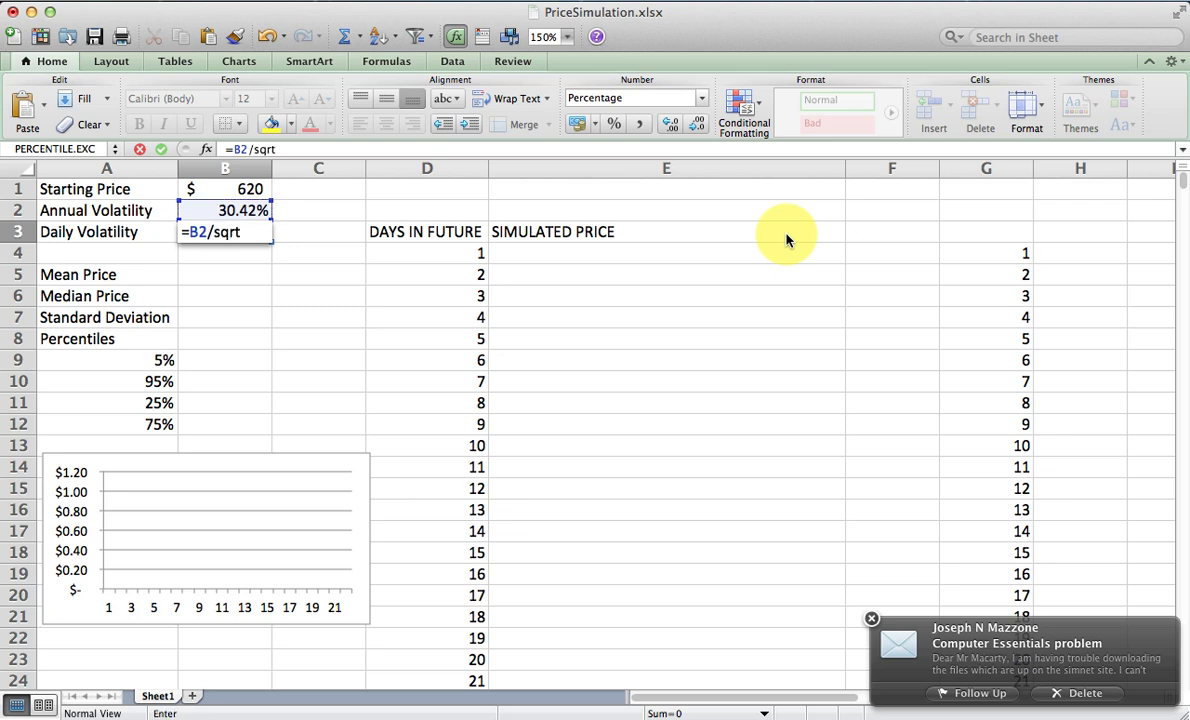
{"action": "type", "text": "(252"}
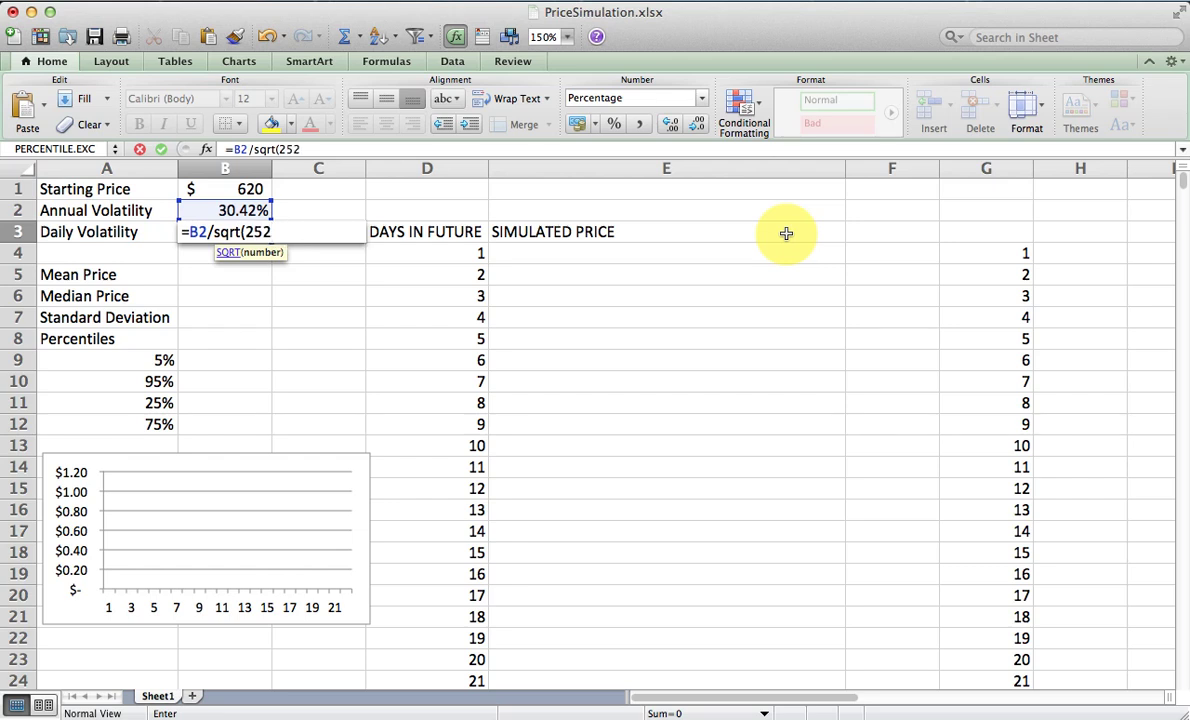
{"action": "type", "text": ")"}
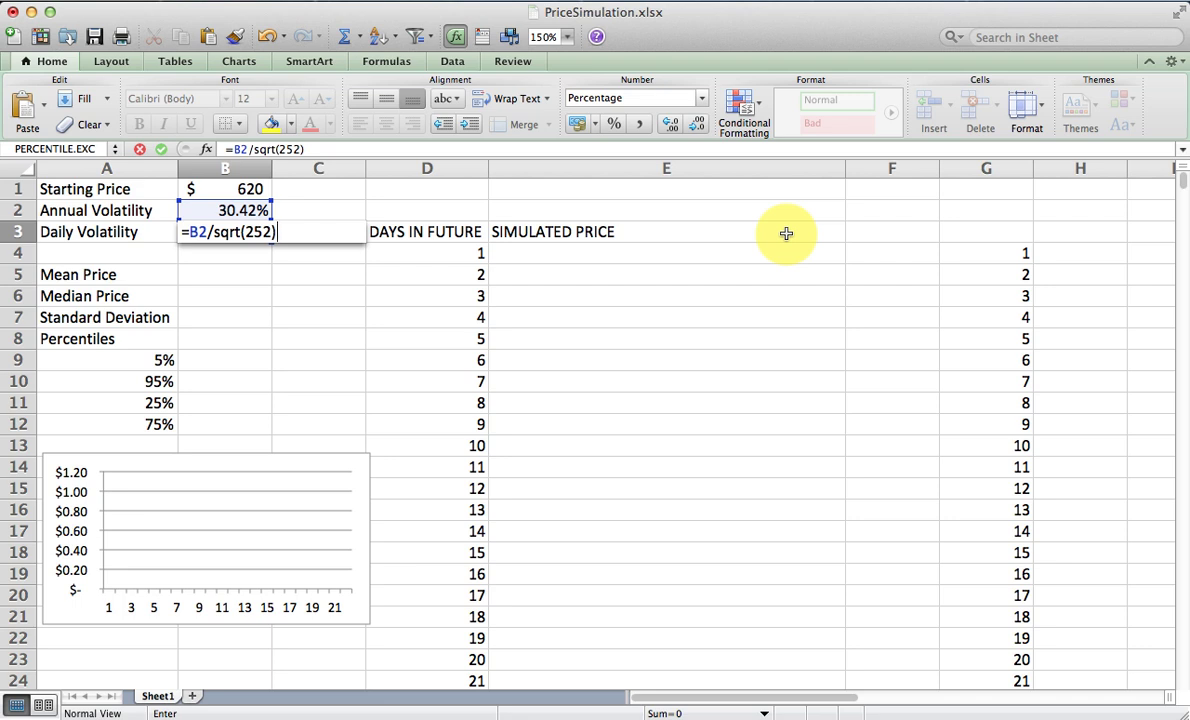
{"action": "key", "text": "Return"}
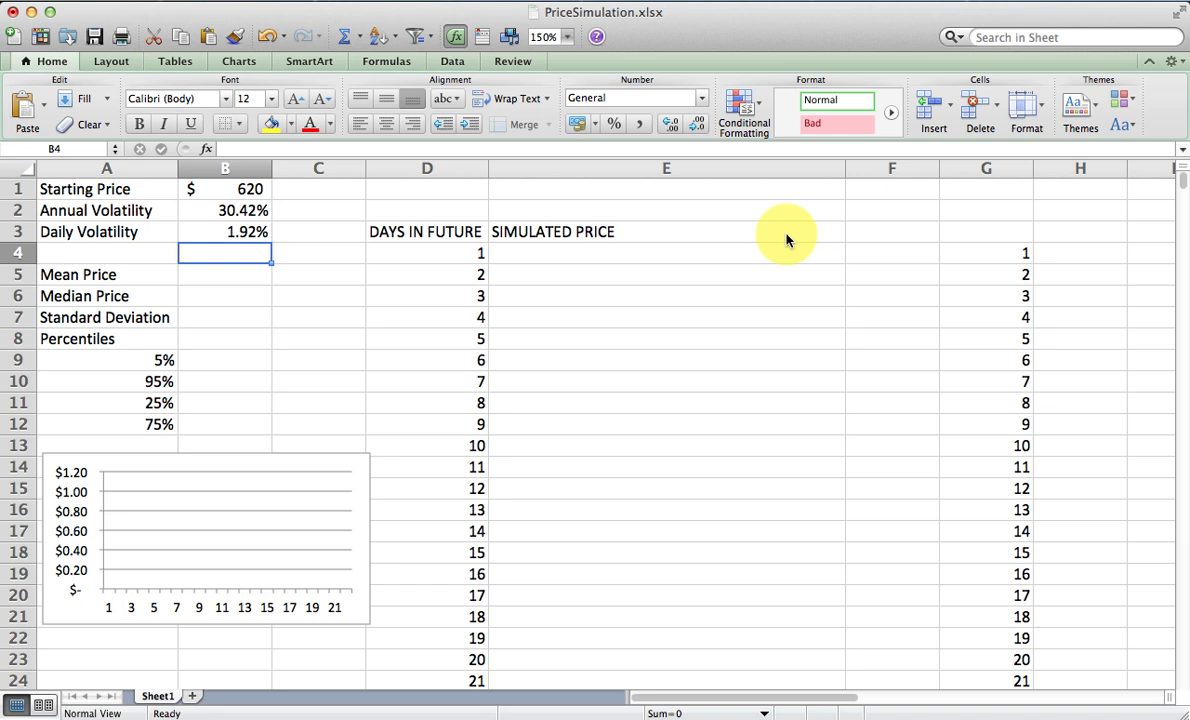
Step: Enter the day-1 price formula =B1*(1+norminv(rand(),0,$B$3)) in E4, with B3 absolute
{"action": "key", "text": "Right"}
{"action": "key", "text": "Right"}
{"action": "key", "text": "Right"}
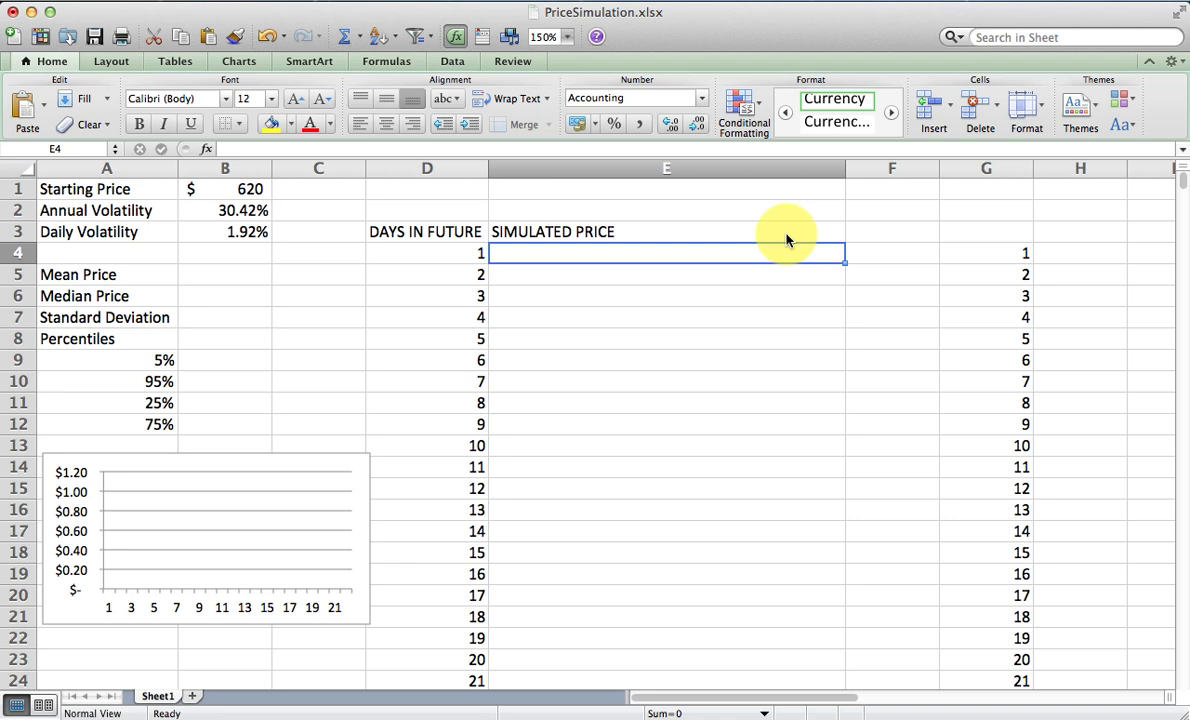
{"action": "type", "text": "="}
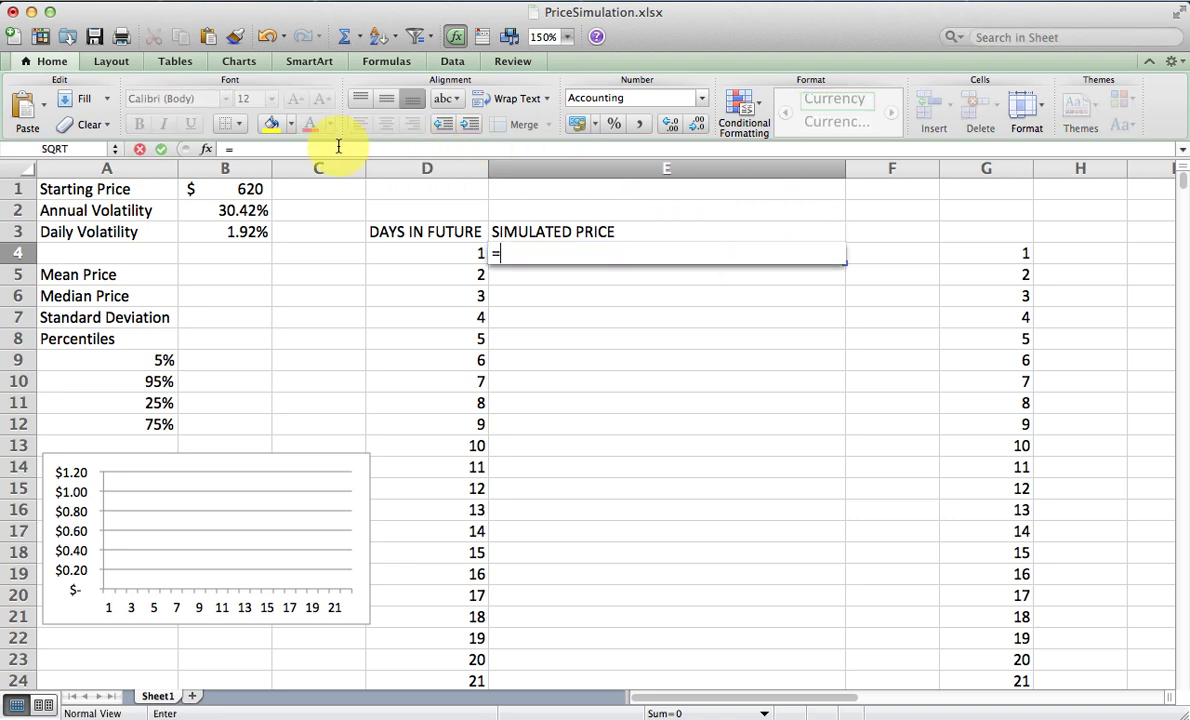
{"action": "left_click", "coordinate": [236, 195]}
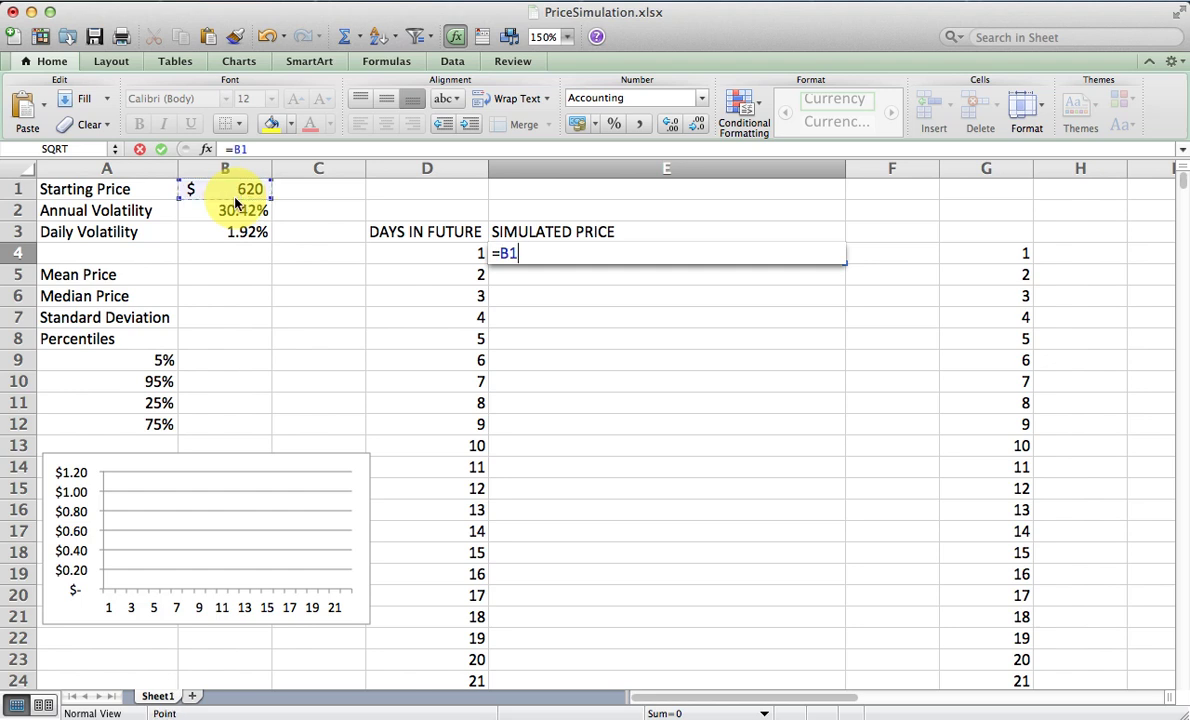
{"action": "type", "text": "*("}
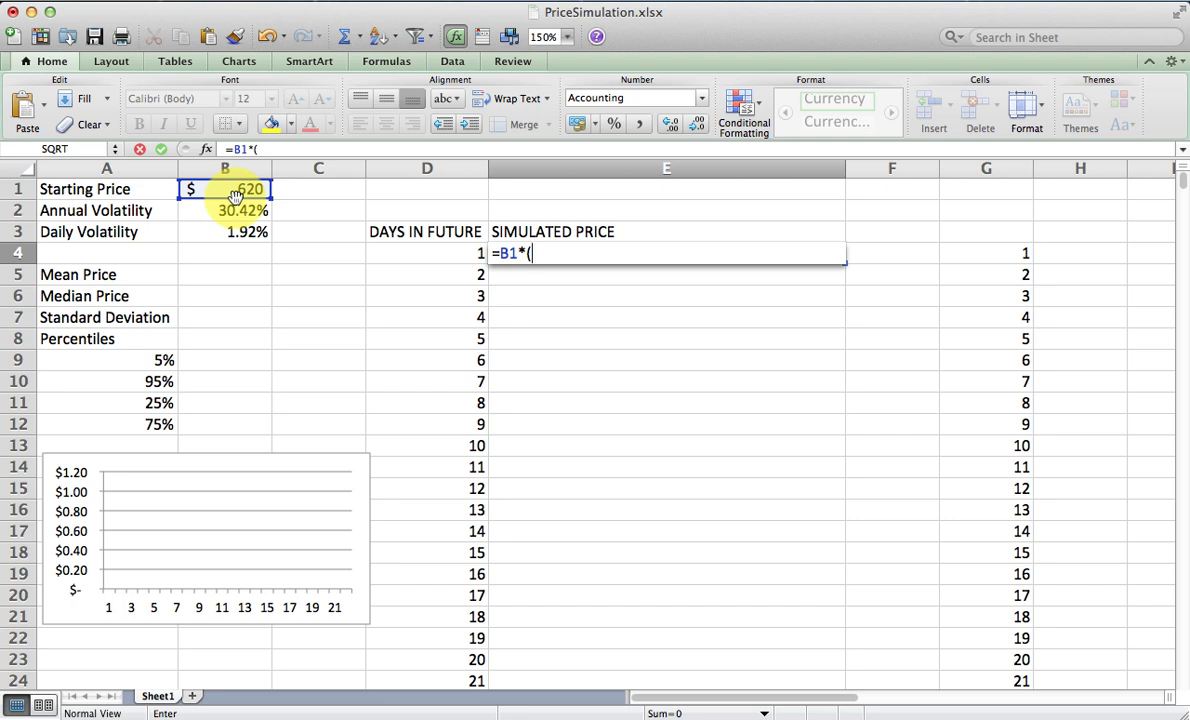
{"action": "type", "text": "1+no"}
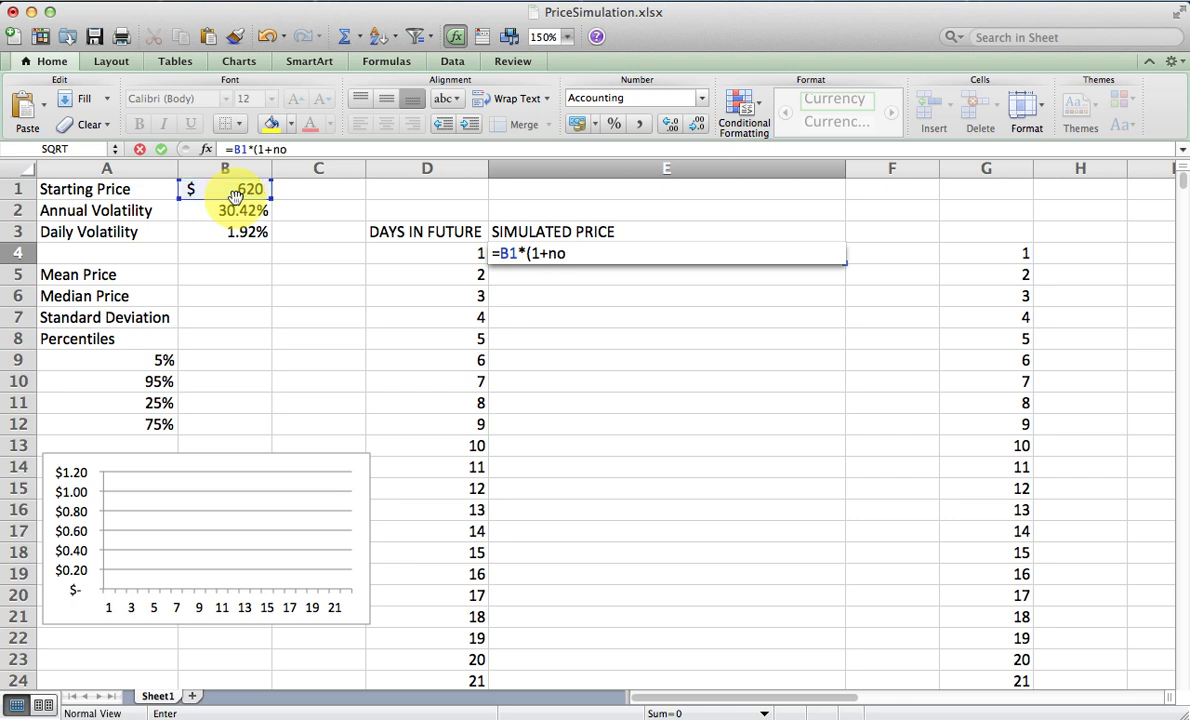
{"action": "type", "text": "rminv("}
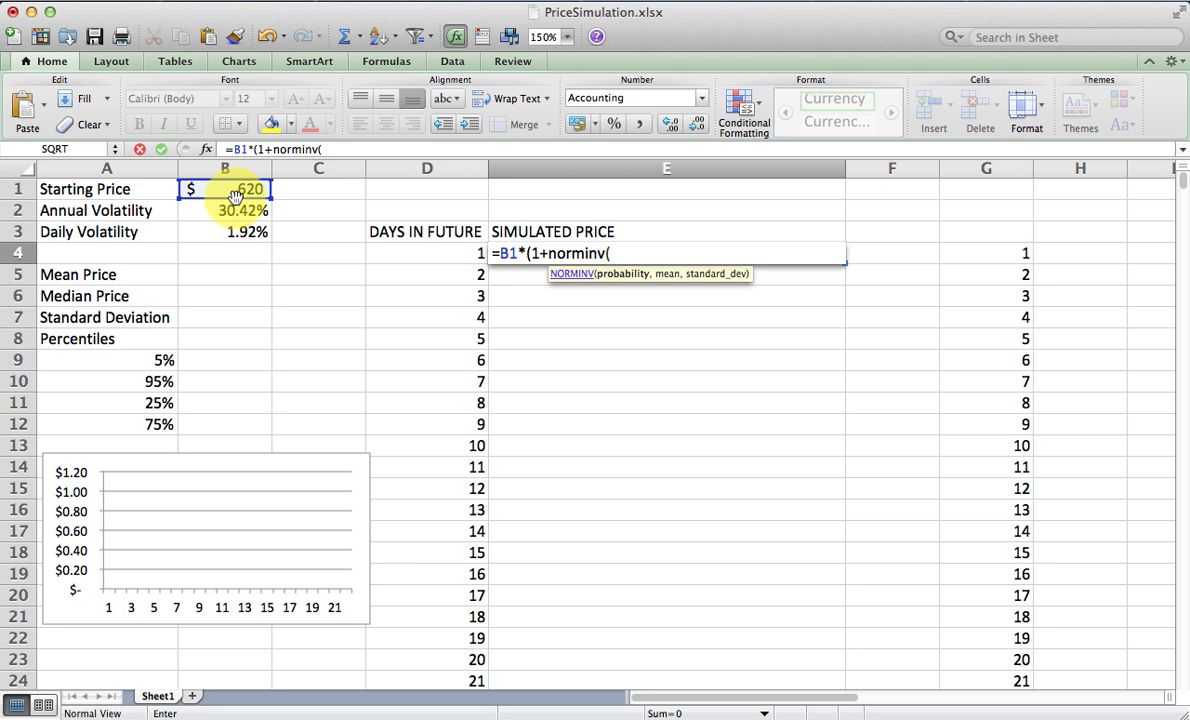
{"action": "type", "text": "rand(),"}
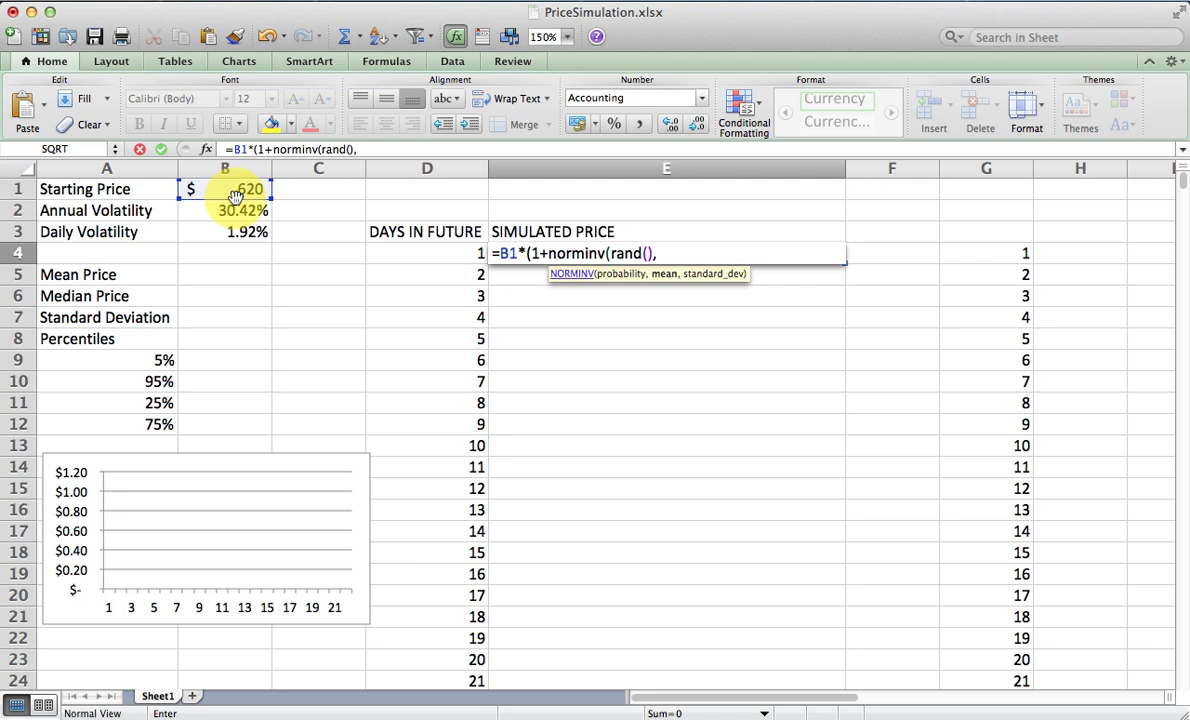
{"action": "type", "text": "0,"}
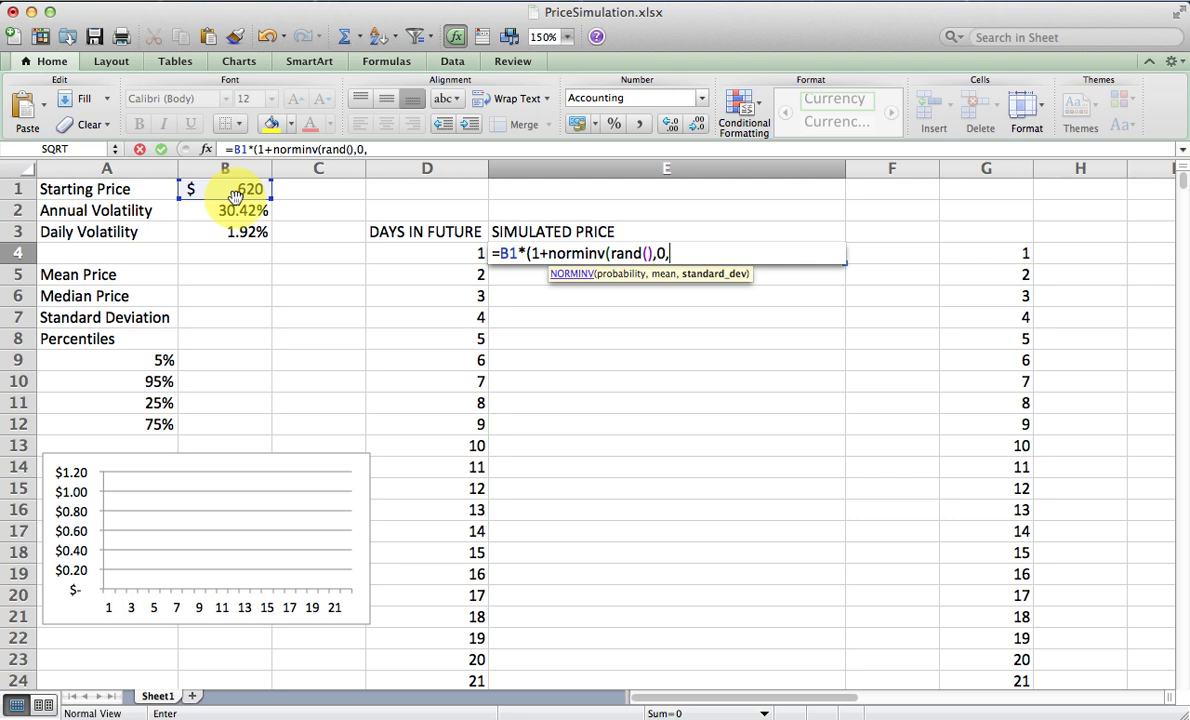
{"action": "left_click", "coordinate": [224, 232]}
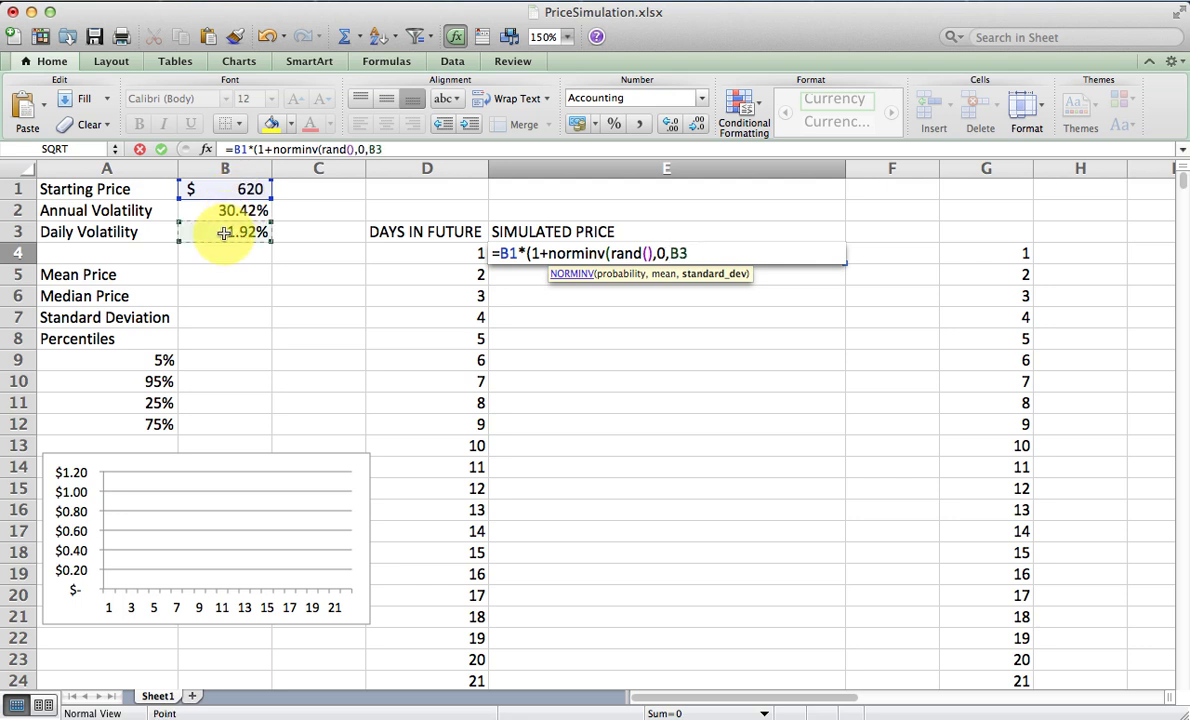
{"action": "key", "text": "F4"}
{"action": "type", "text": ")"}
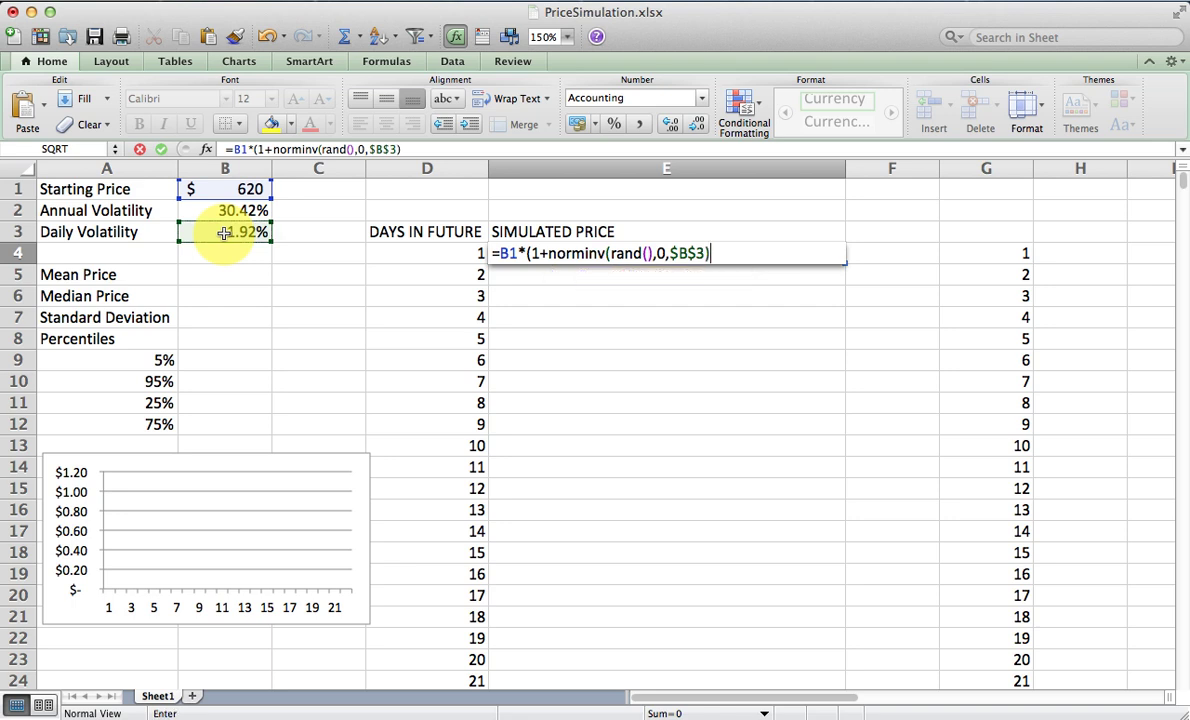
{"action": "key", "text": "Return"}
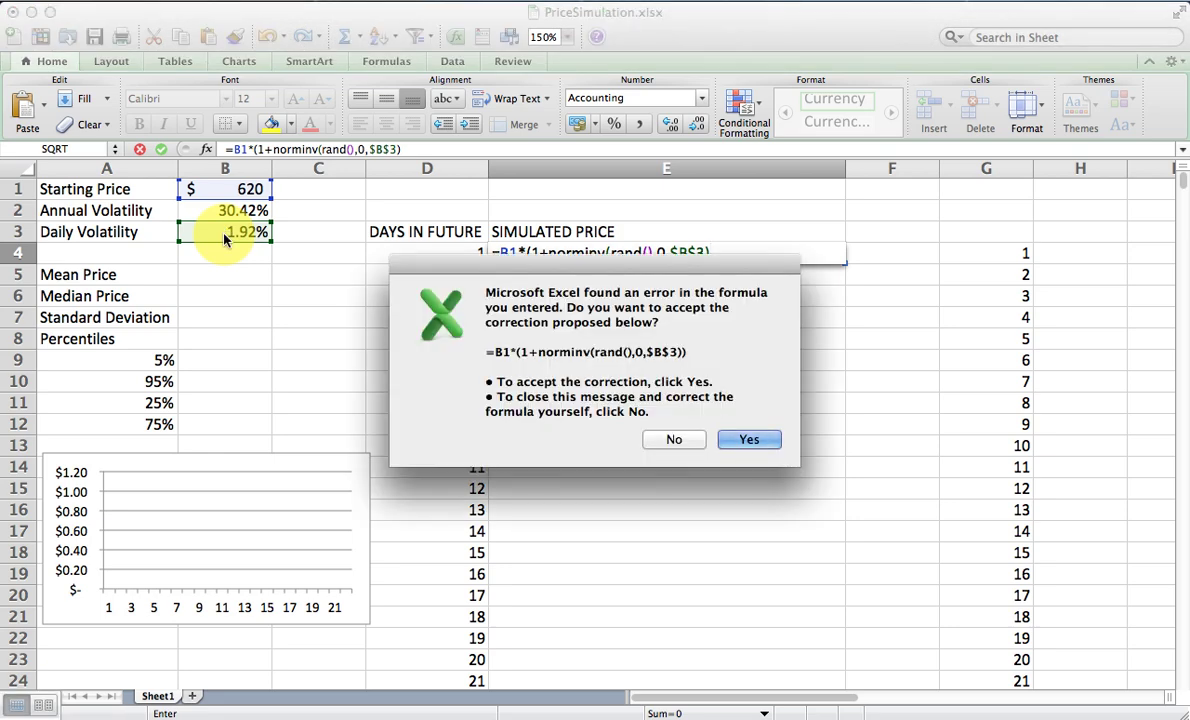
Step: Accept Excel's corrected E4 formula and recalculate for a new random day-1 price
{"action": "key", "text": "Return"}
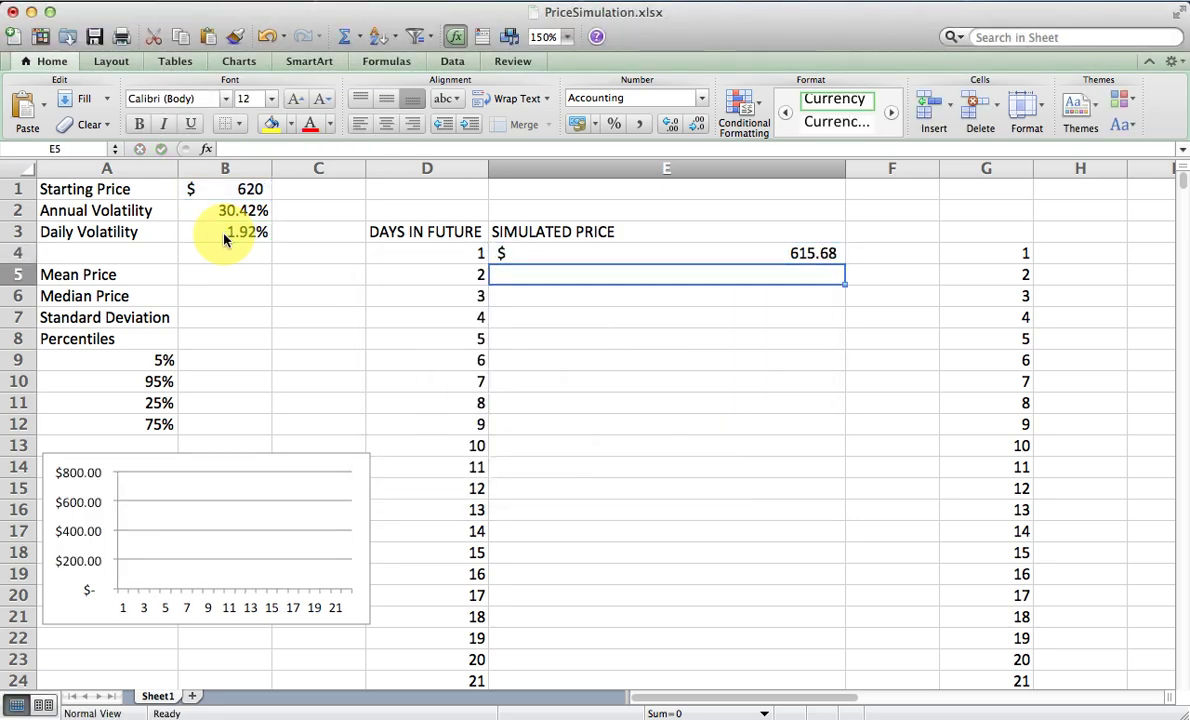
{"action": "key", "text": "Up"}
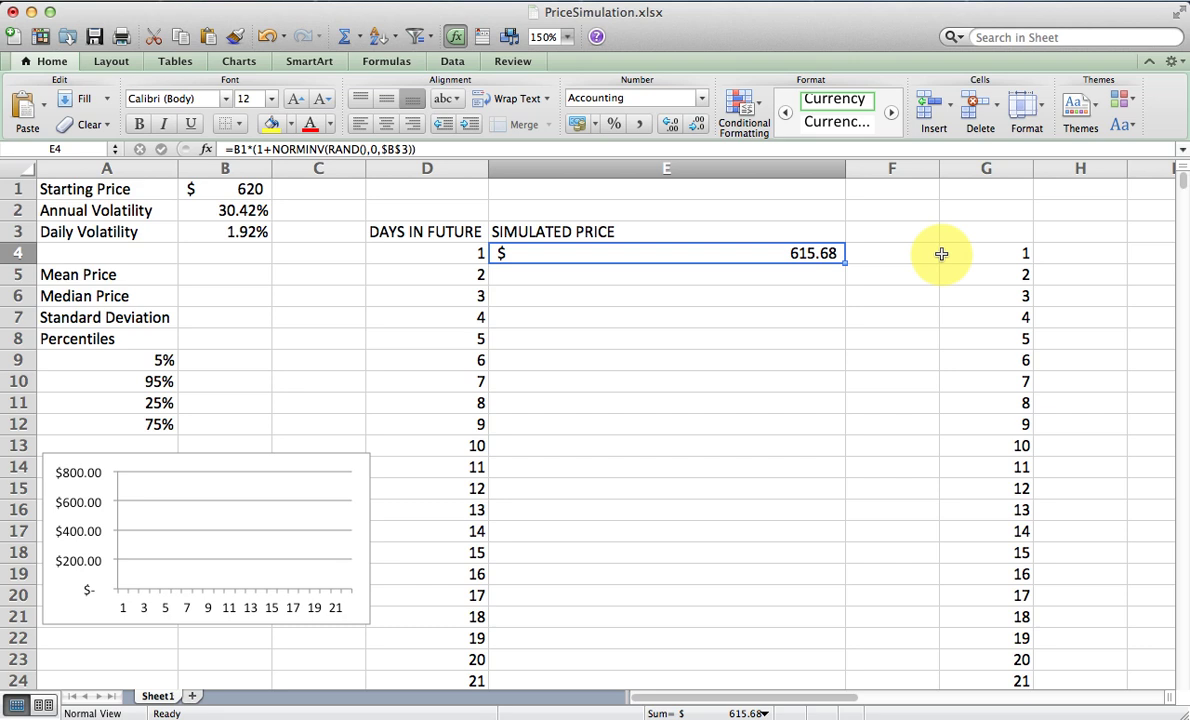
{"action": "key", "text": "super+equal"}
{"action": "key", "text": "super+equal"}
{"action": "key", "text": "super+equal"}
{"action": "key", "text": "super+equal"}
{"action": "key", "text": "super+equal"}
{"action": "key", "text": "super+equal"}
{"action": "key", "text": "super+equal"}
{"action": "key", "text": "super+equal"}
{"action": "key", "text": "super+equal"}
{"action": "key", "text": "super+equal"}
{"action": "key", "text": "super+equal"}
{"action": "key", "text": "super+equal"}
{"action": "key", "text": "super+equal"}
{"action": "key", "text": "super+equal"}
{"action": "key", "text": "super+equal"}
{"action": "key", "text": "super+equal"}
{"action": "key", "text": "super+equal"}
{"action": "key", "text": "super+equal"}
{"action": "key", "text": "super+equal"}
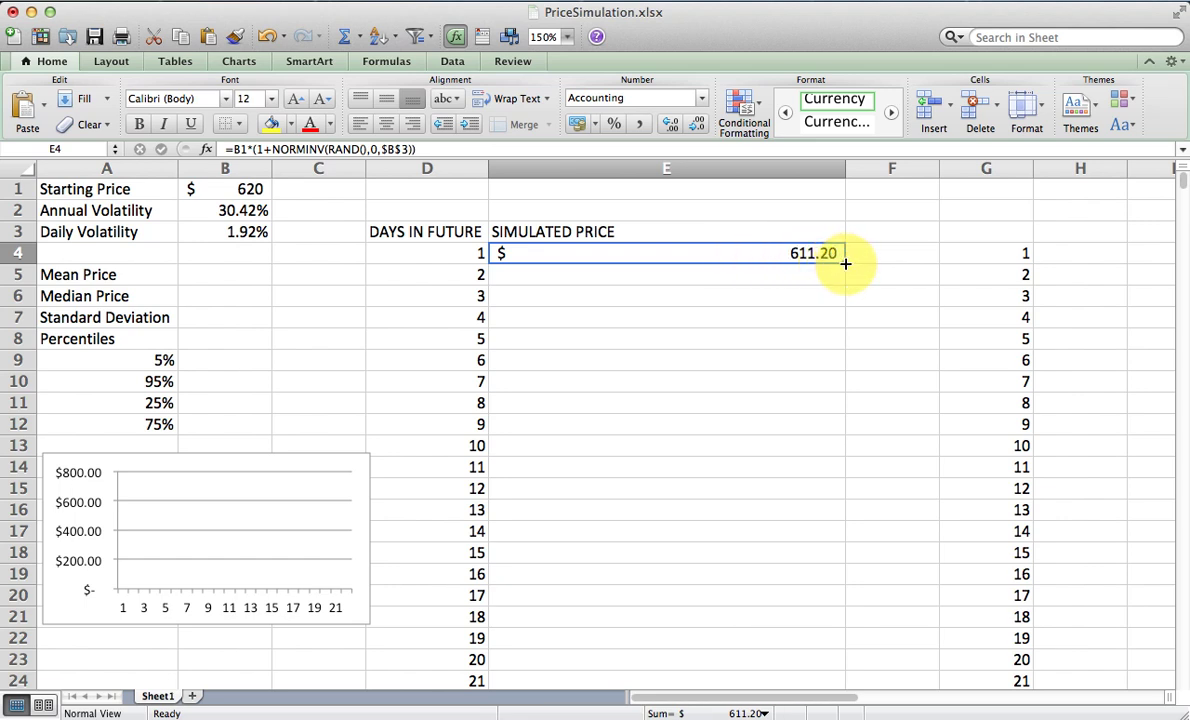
Step: Copy the price formula into E5 and correct it to =E4*(1+NORMINV(RAND(),0,$B$3))
{"action": "left_click_drag", "start_coordinate": [845, 263], "coordinate": [845, 277]}
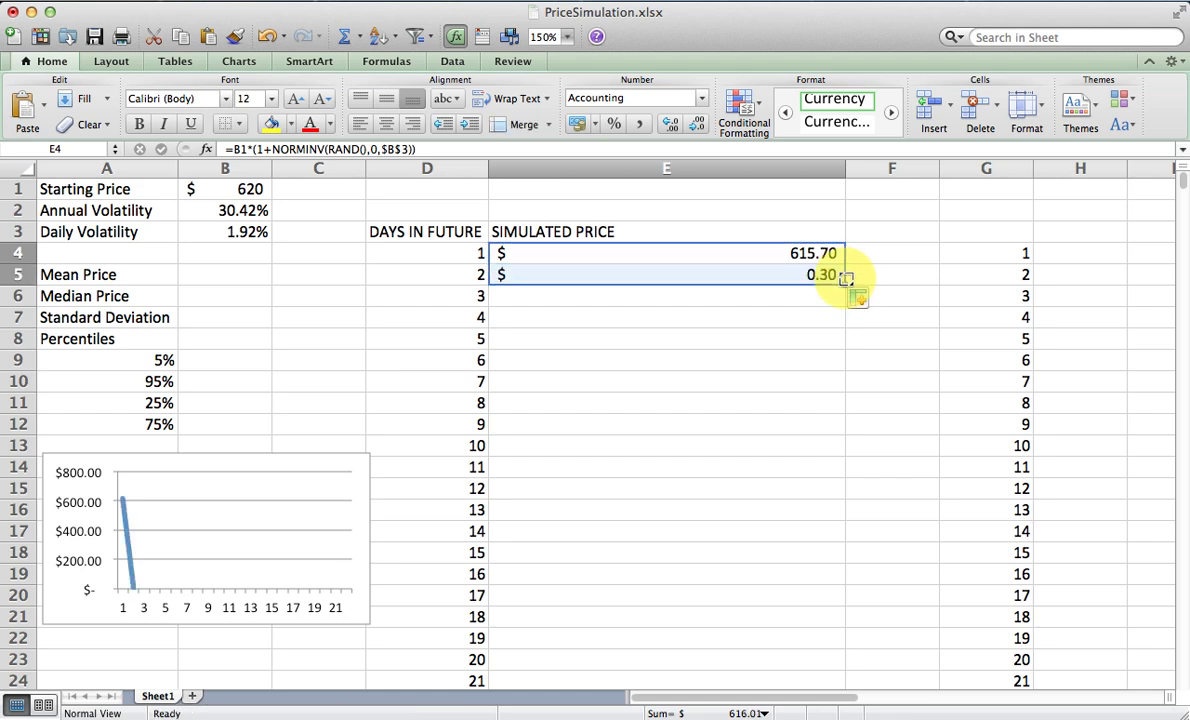
{"action": "left_click", "coordinate": [765, 272]}
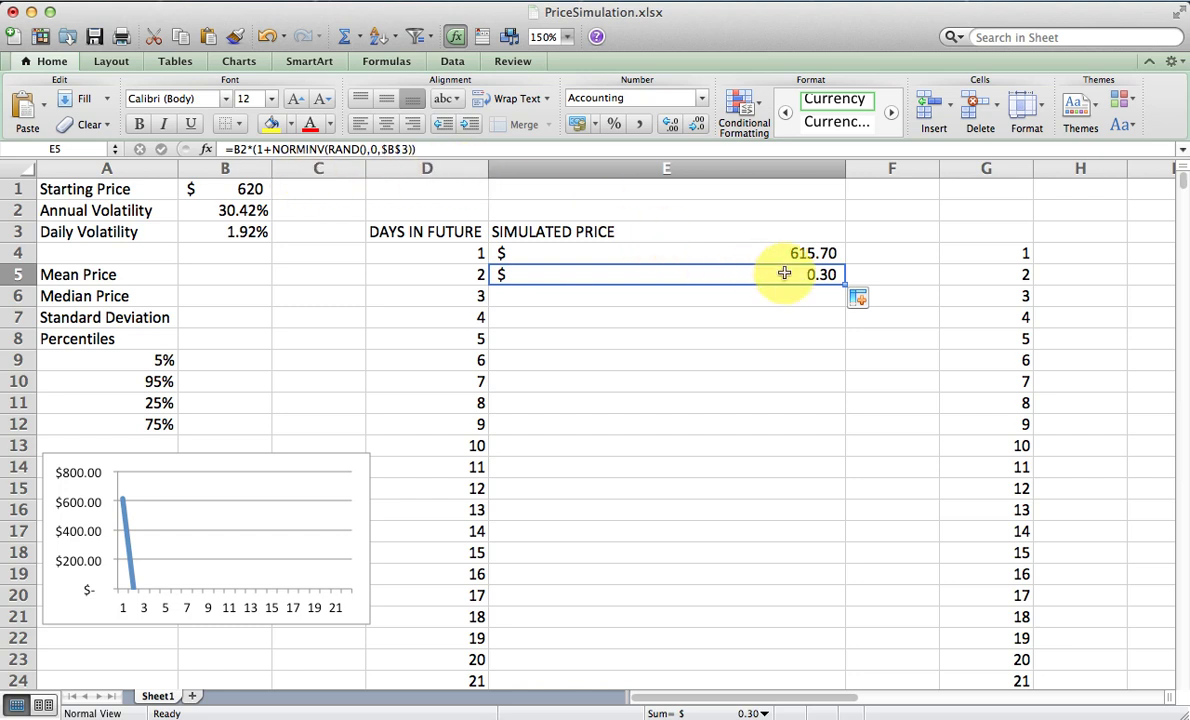
{"action": "left_click", "coordinate": [245, 149]}
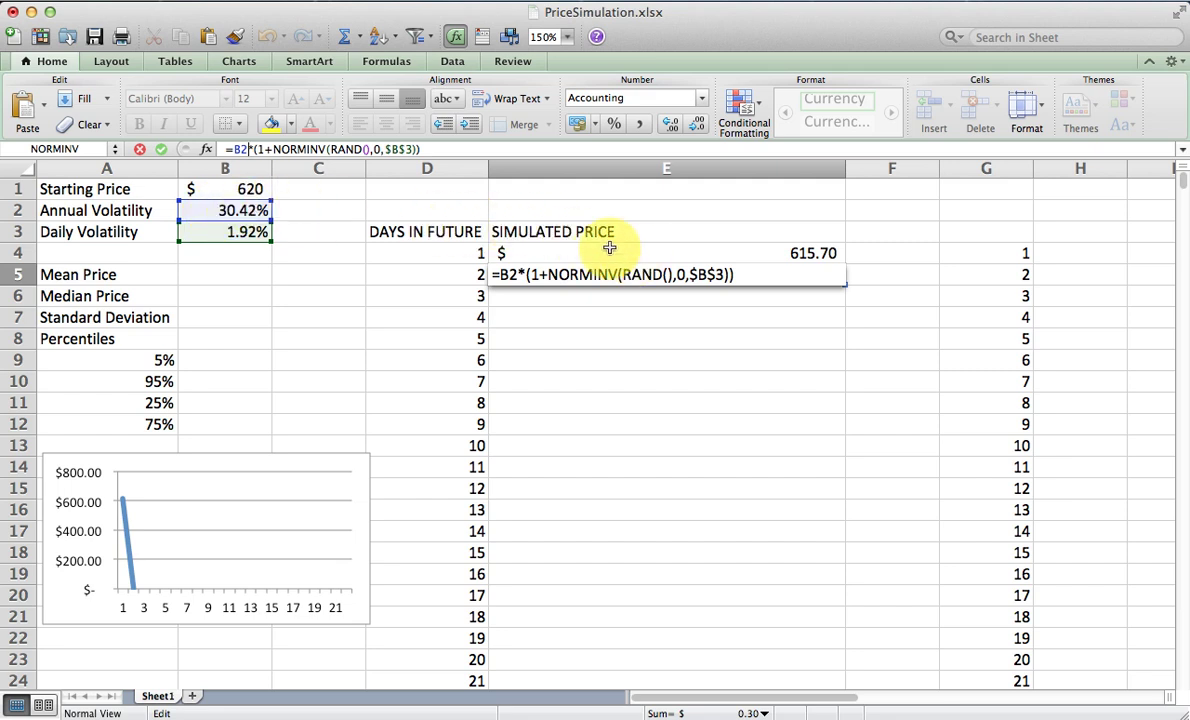
{"action": "key", "text": "Delete"}
{"action": "key", "text": "Delete"}
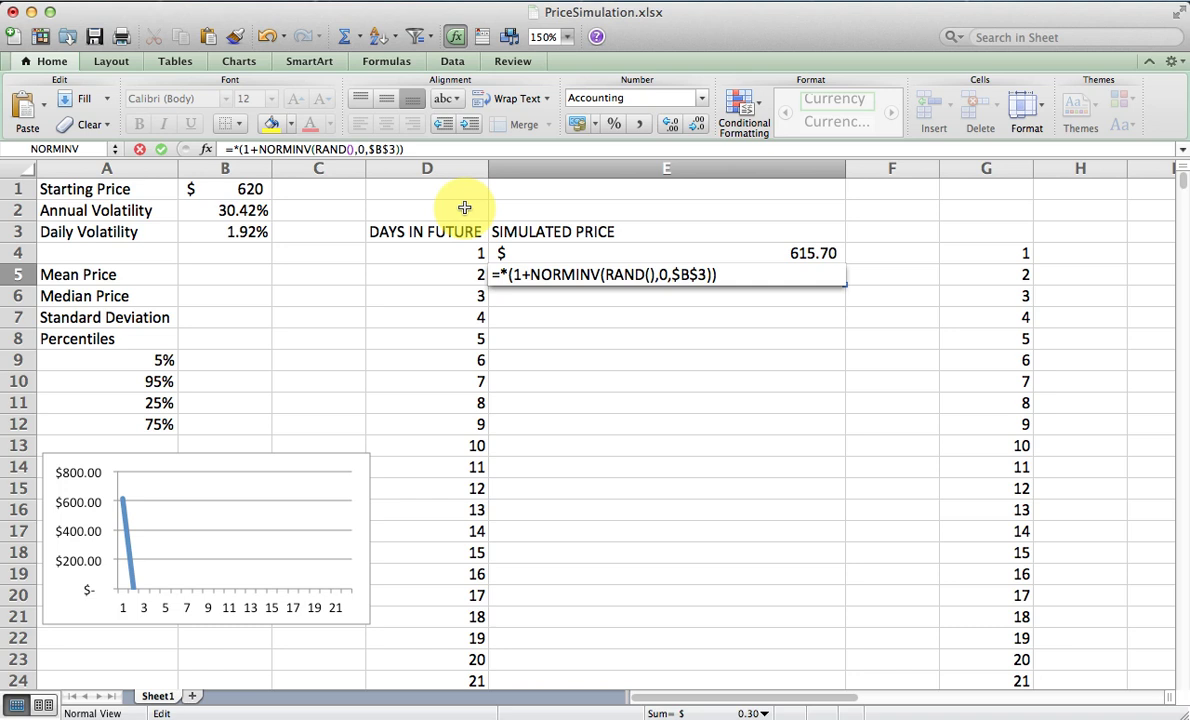
{"action": "type", "text": "E4"}
{"action": "key", "text": "Return"}
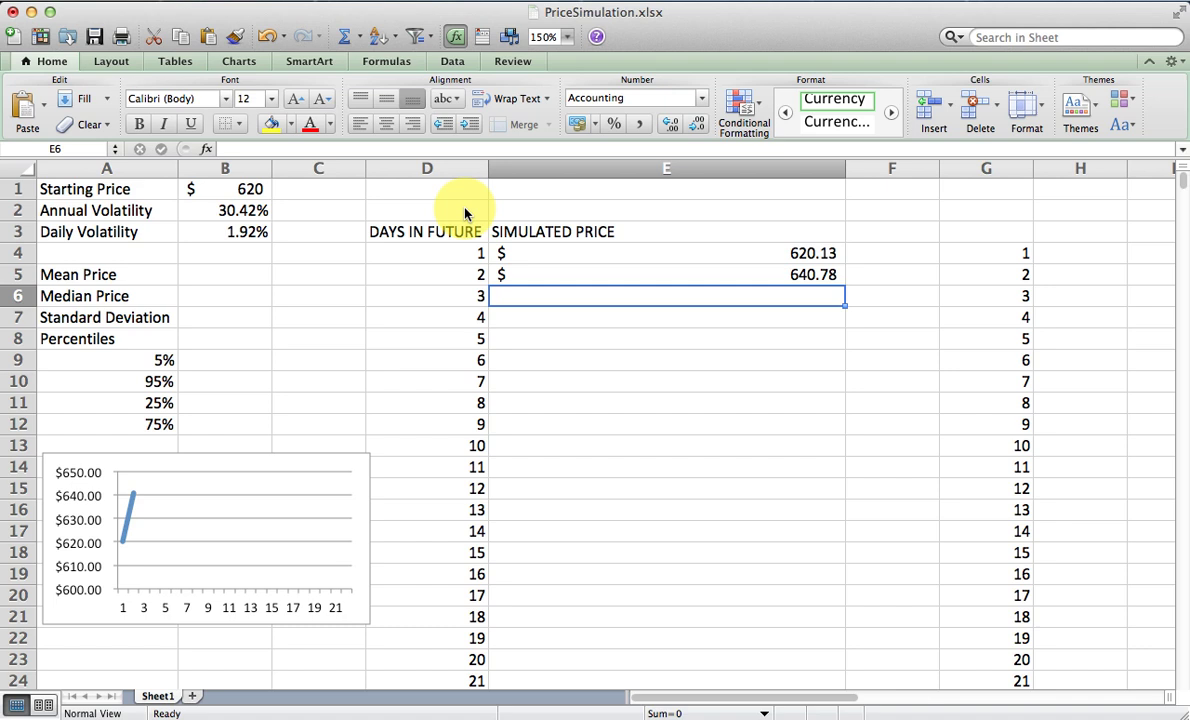
{"action": "key", "text": "Up"}
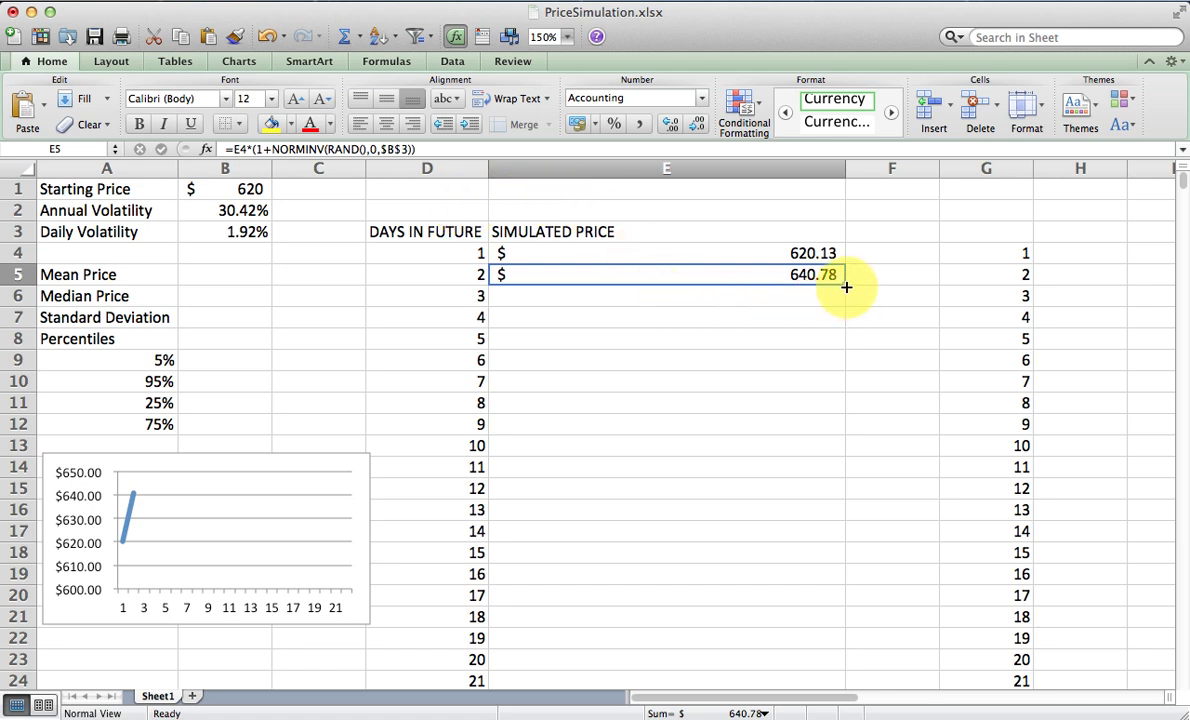
Step: Fill the E5 formula down to E24 and recalculate several times to regenerate prices
{"action": "left_click_drag", "start_coordinate": [844, 286], "coordinate": [853, 685]}
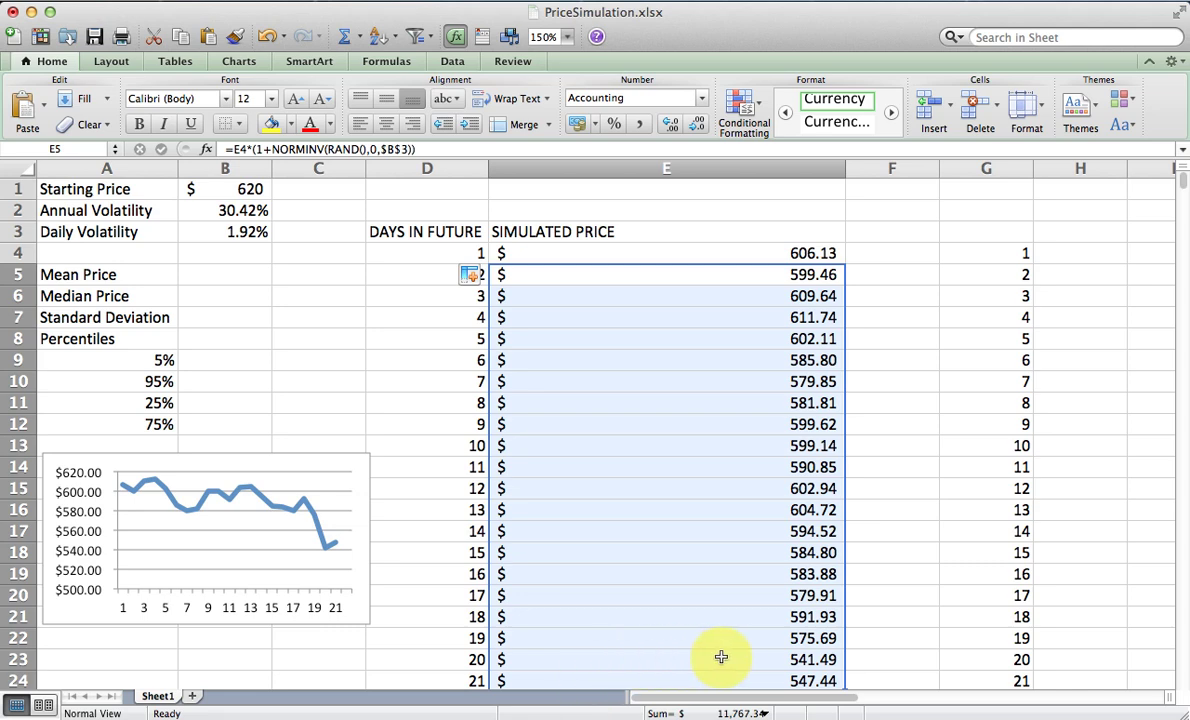
{"action": "key", "text": "F9"}
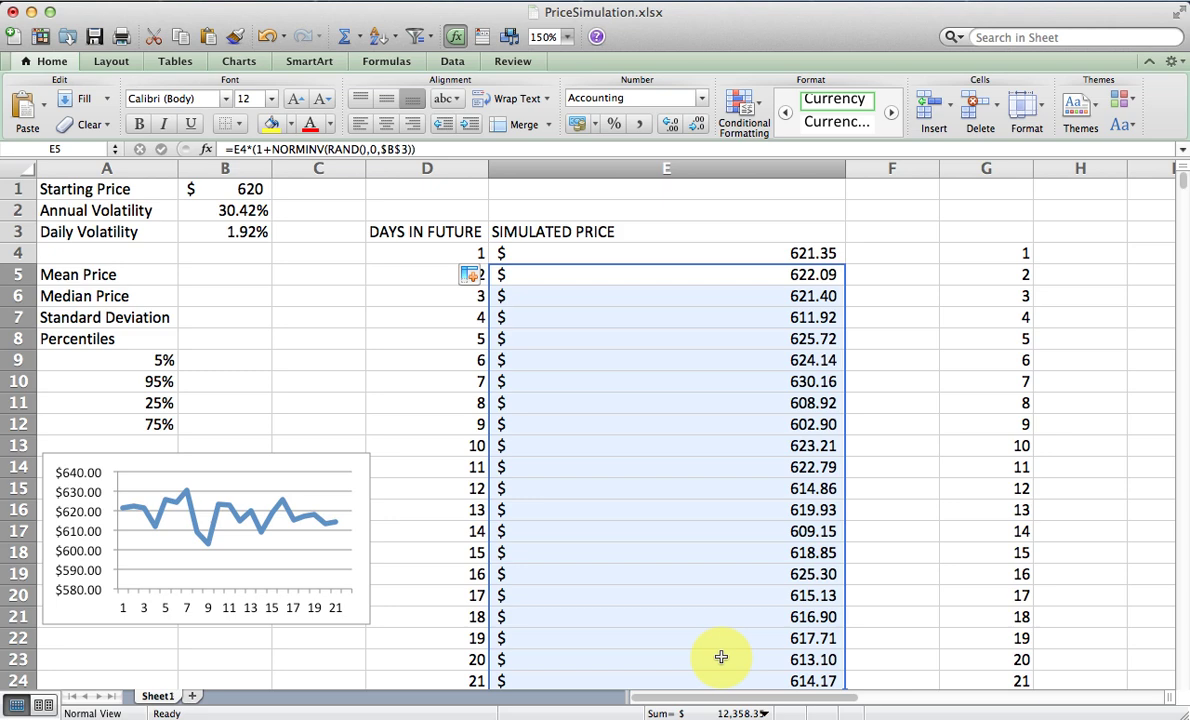
{"action": "key", "text": "F9"}
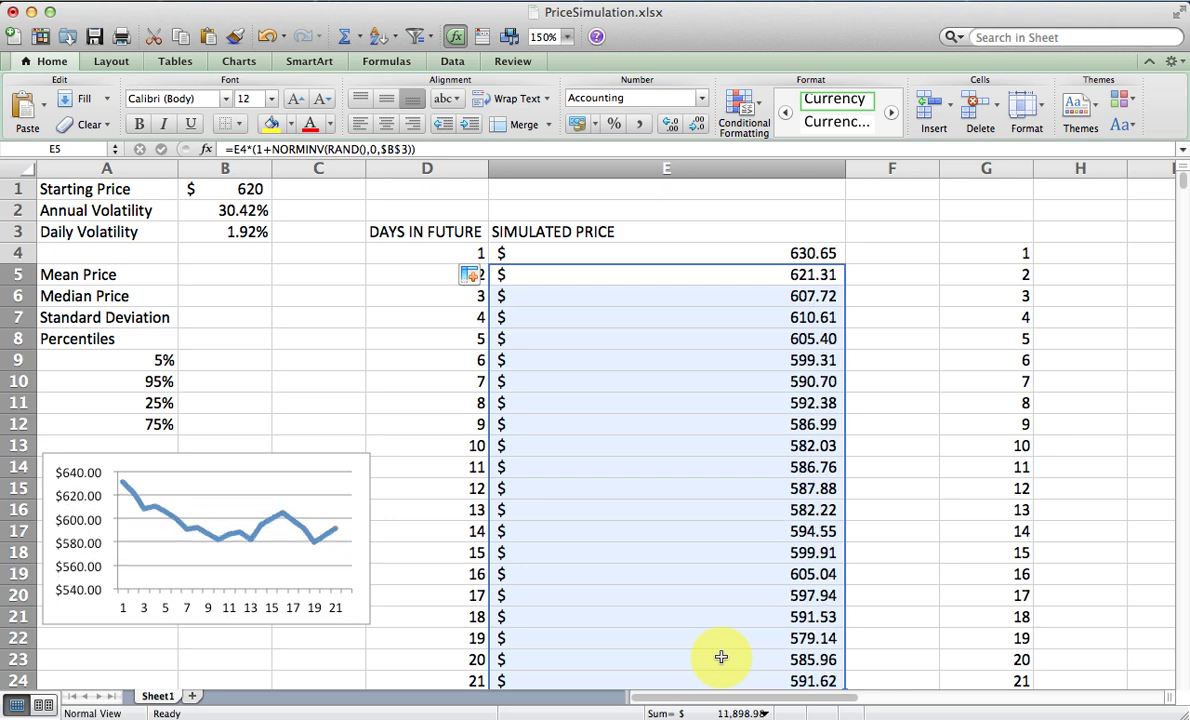
{"action": "key", "text": "F9"}
{"action": "key", "text": "F9"}
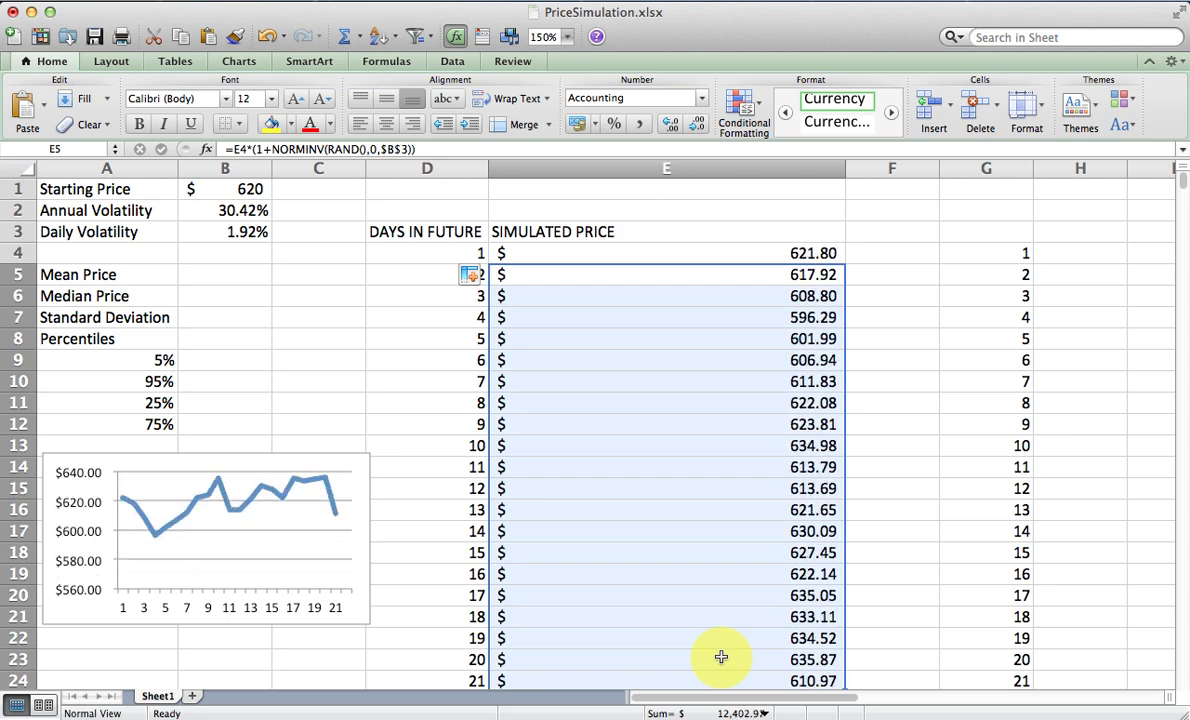
{"action": "key", "text": "F9"}
{"action": "key", "text": "F9"}
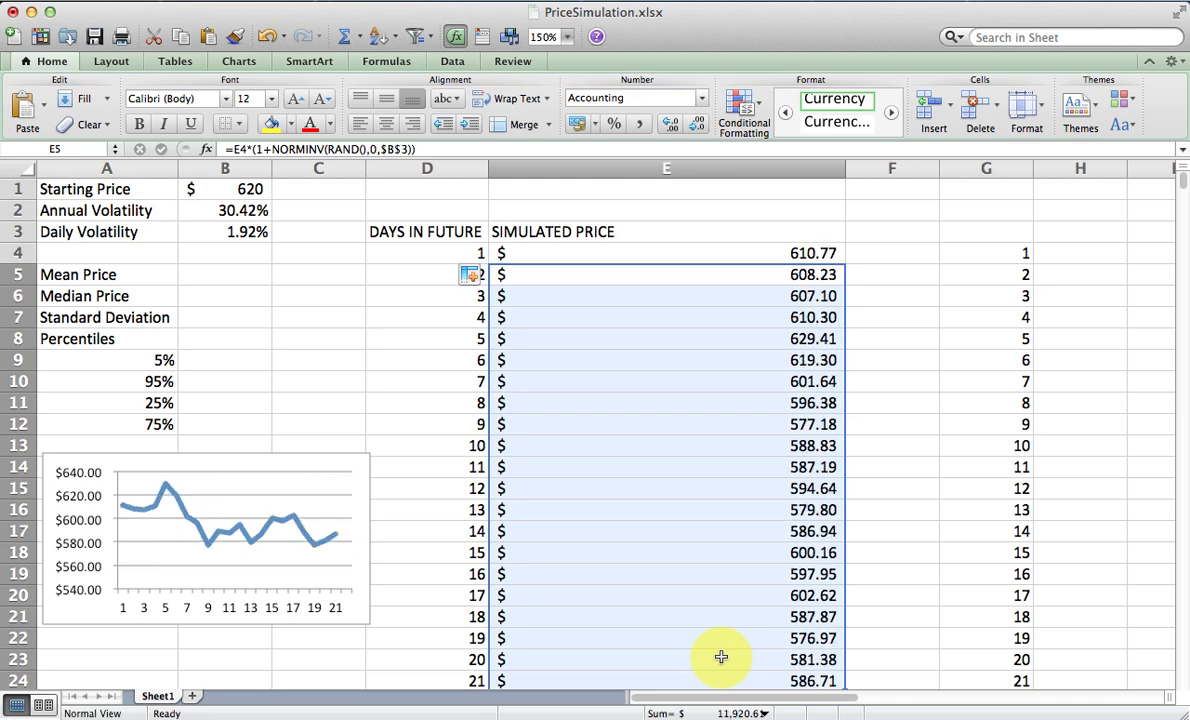
{"action": "key", "text": "F9"}
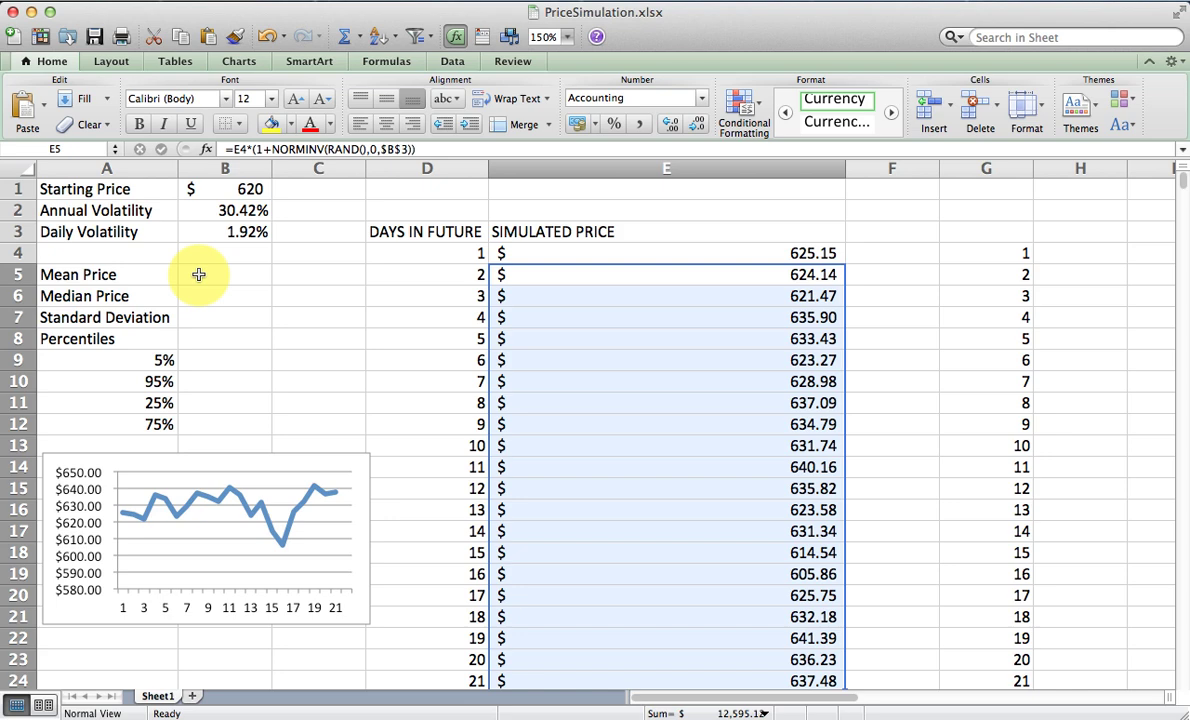
Step: Link H3 to the day-21 price in E24
{"action": "left_click", "coordinate": [1097, 232]}
{"action": "type", "text": "="}
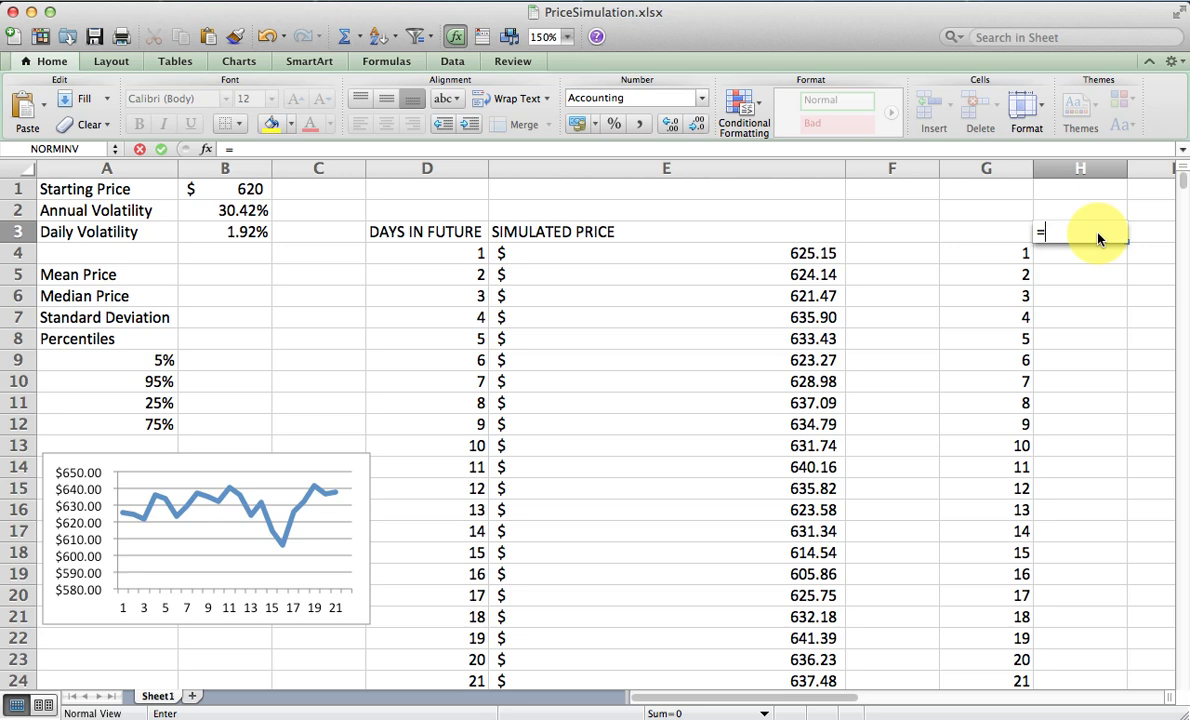
{"action": "left_click", "coordinate": [803, 683]}
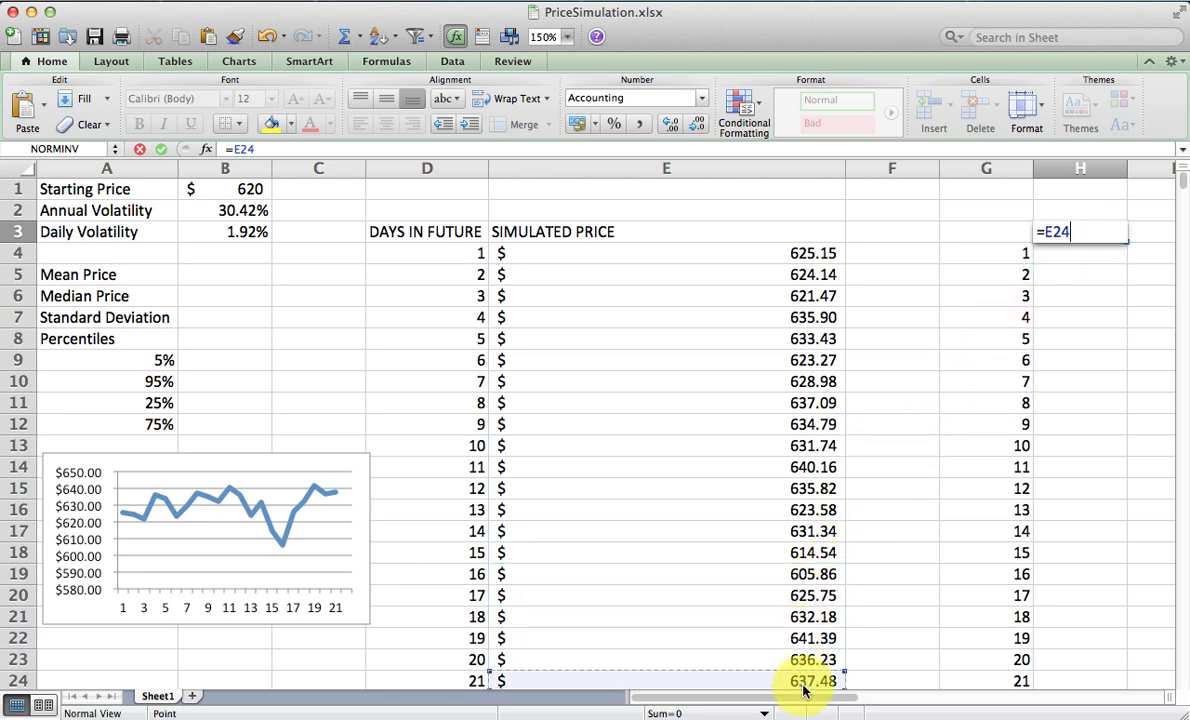
{"action": "key", "text": "Return"}
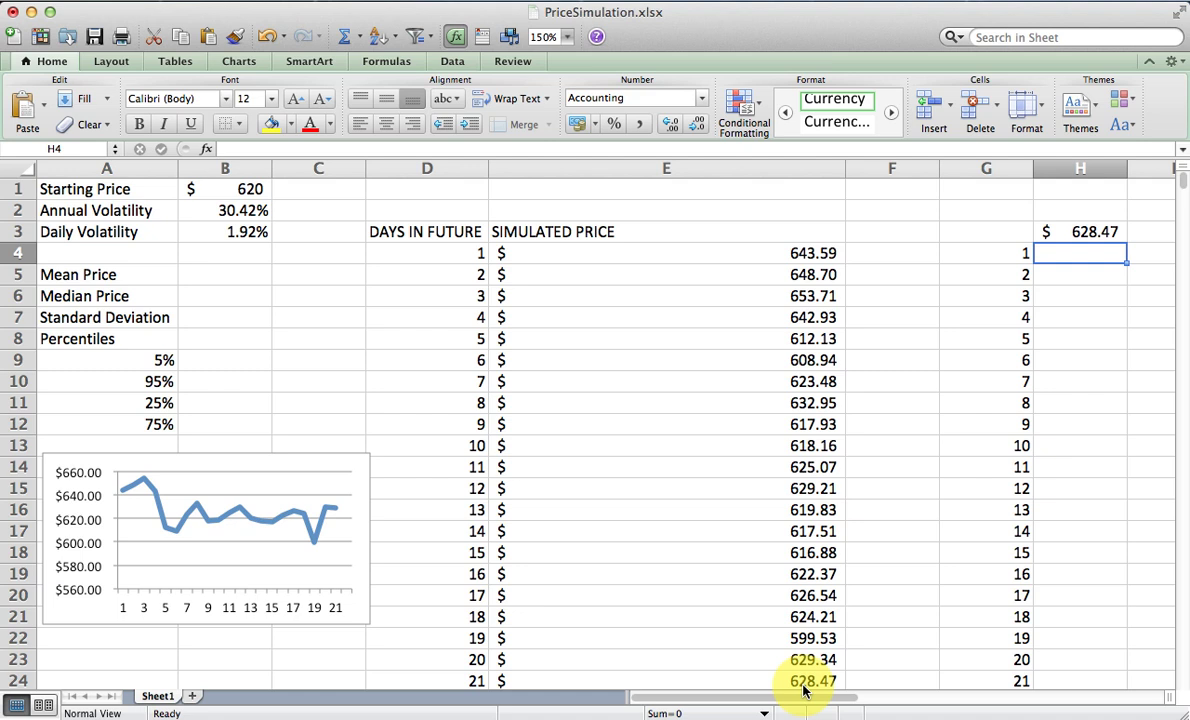
Step: Select the trial table range G3:H1003
{"action": "key", "text": "Up"}
{"action": "key", "text": "Left"}
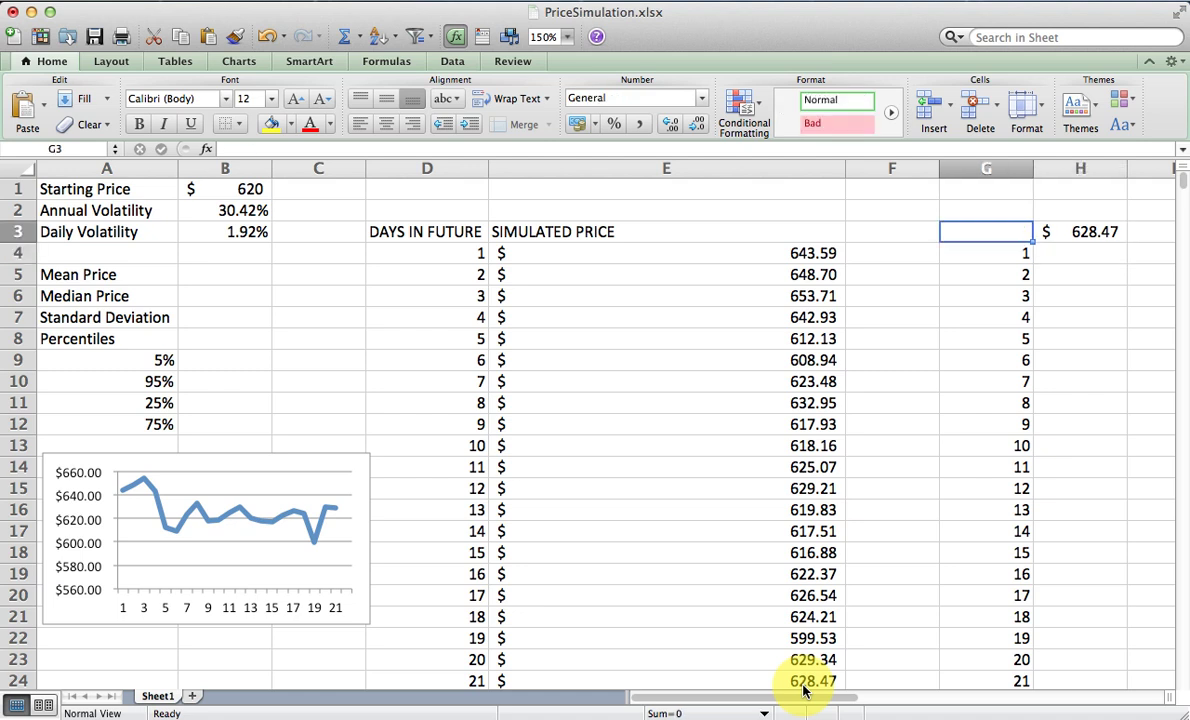
{"action": "key", "text": "shift+Right"}
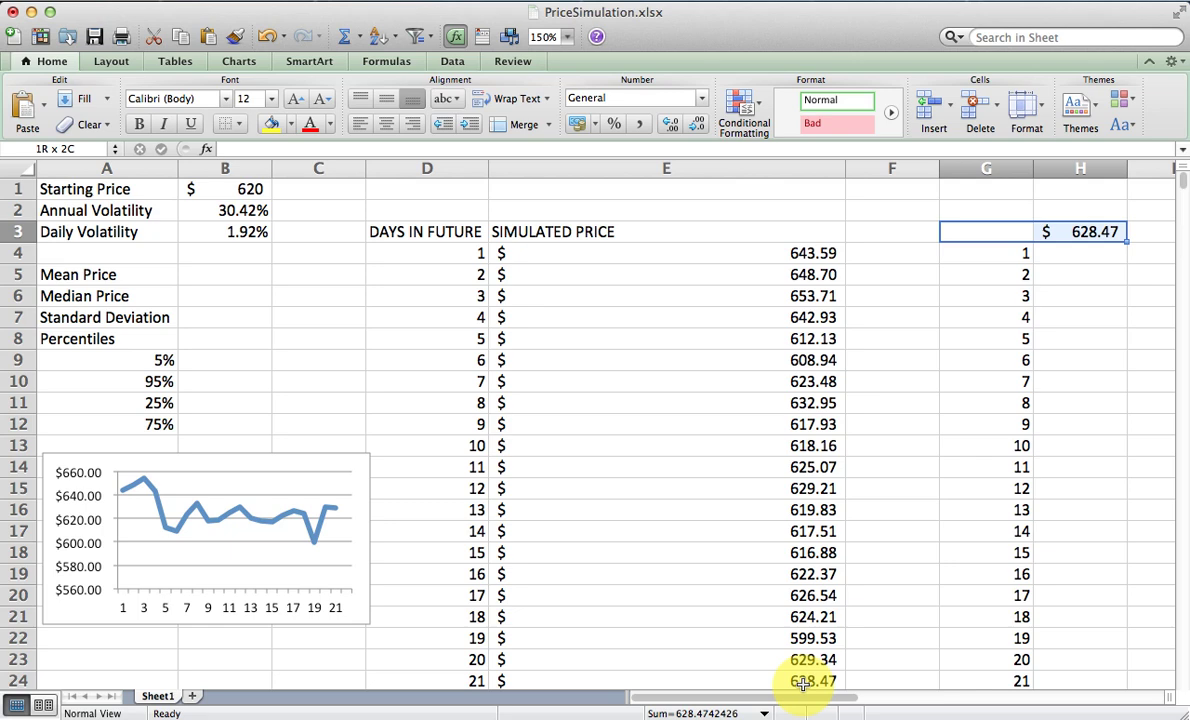
{"action": "key", "text": "shift+Down"}
{"action": "key", "text": "super+shift+Down"}
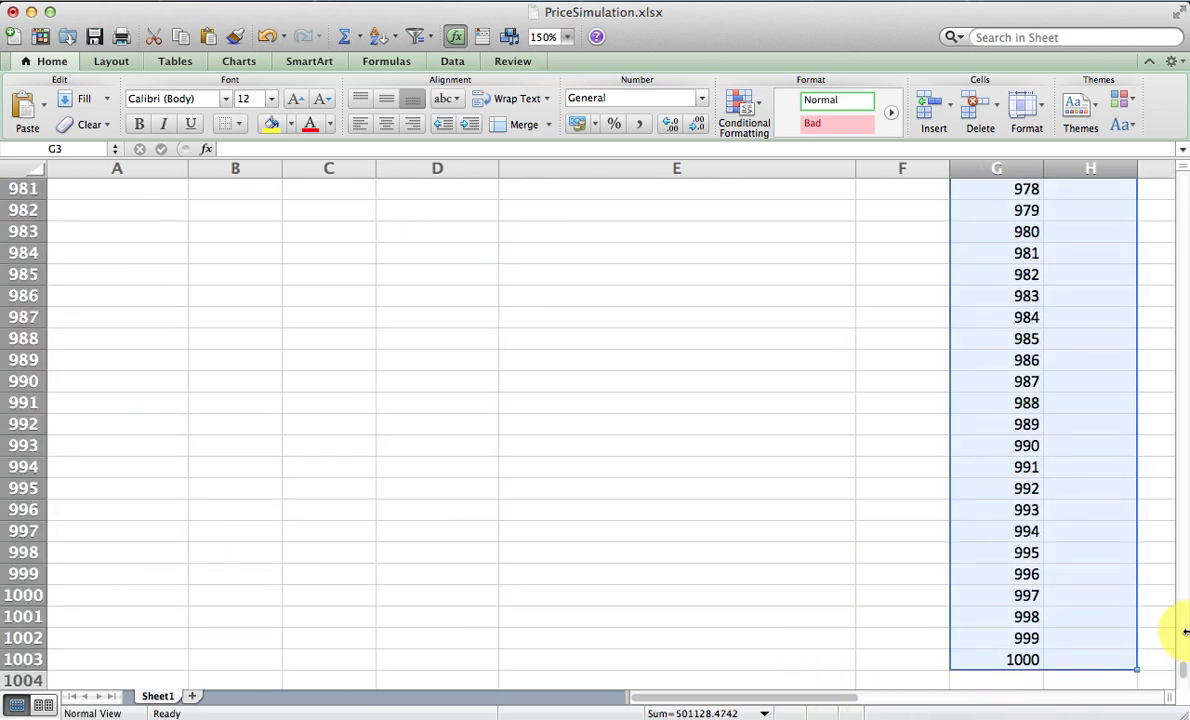
{"action": "left_click_drag", "start_coordinate": [1184, 675], "coordinate": [1170, 166]}
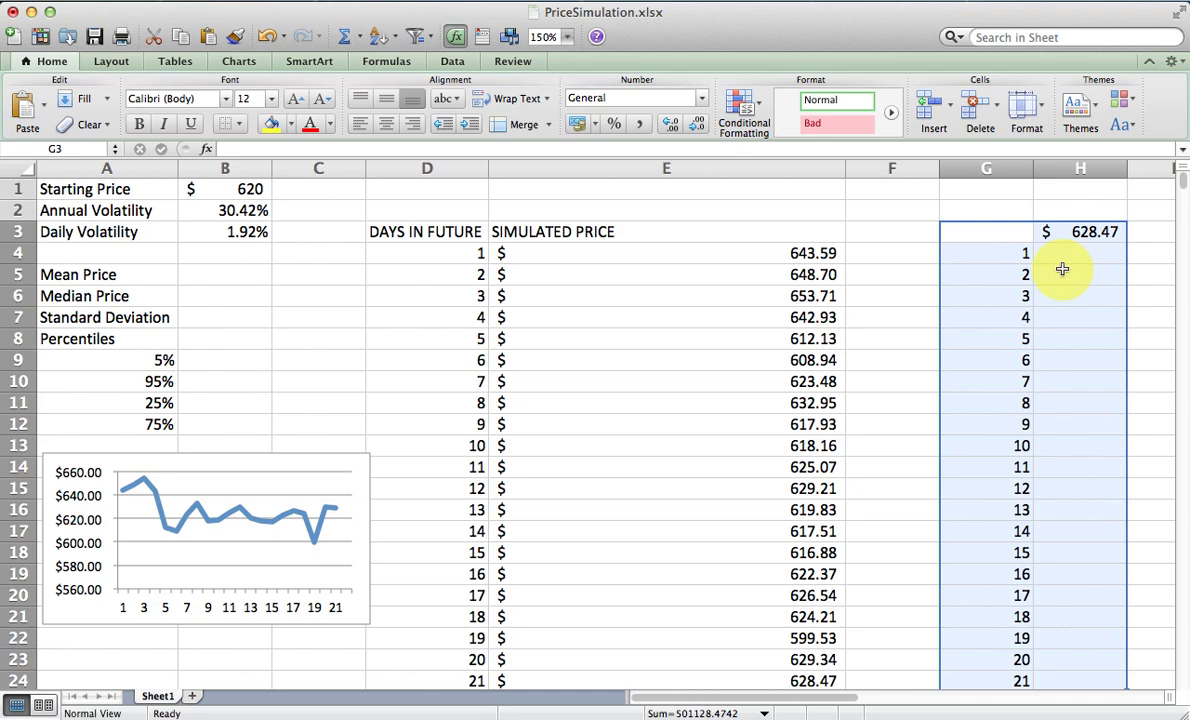
Step: Create a Data Table with I2 as column input cell, then check results from H4 down
{"action": "left_click", "coordinate": [400, 3]}
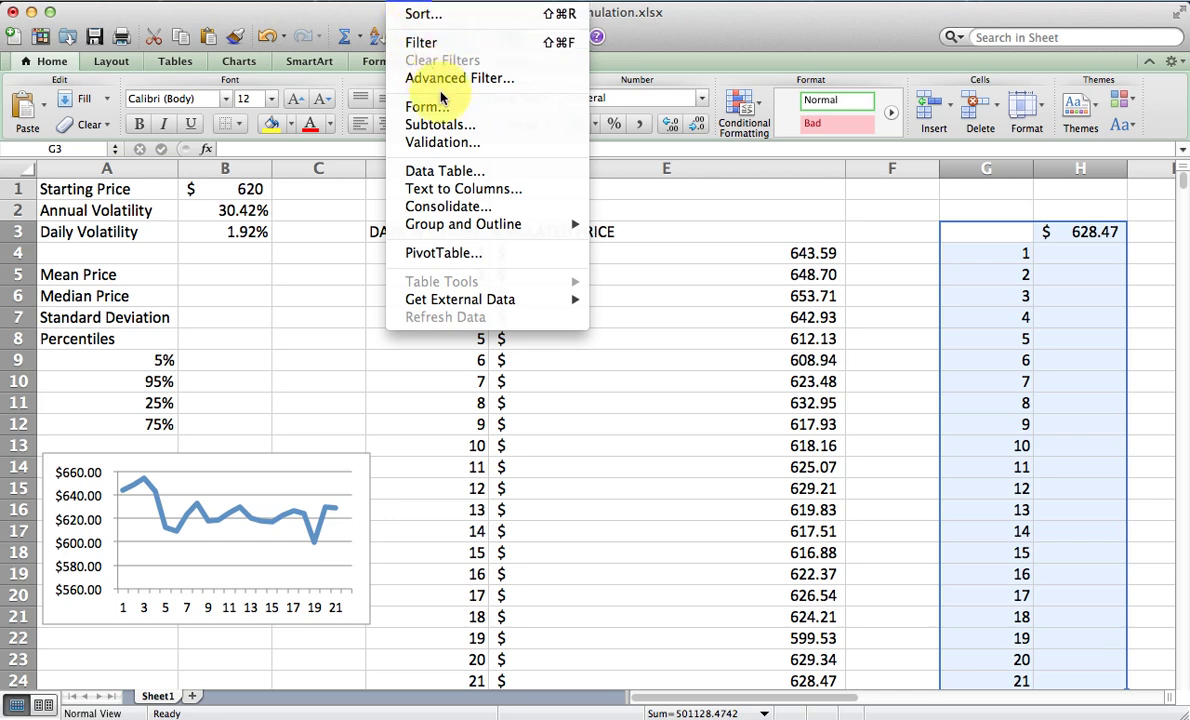
{"action": "left_click", "coordinate": [451, 174]}
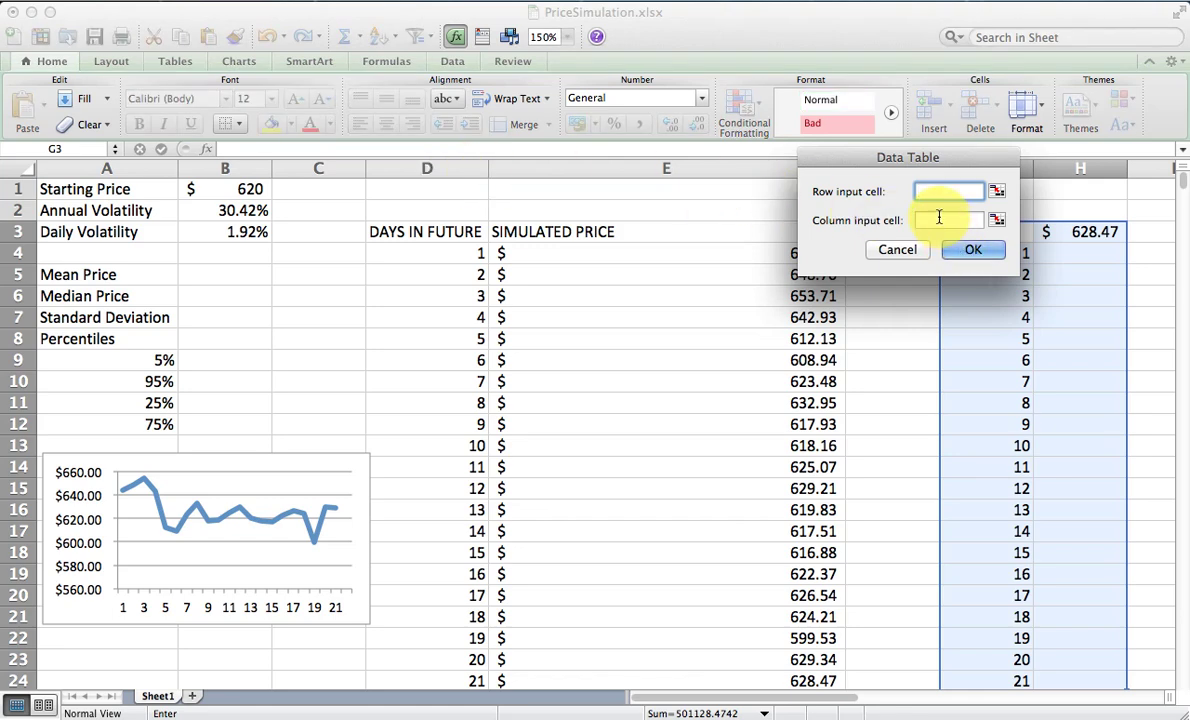
{"action": "left_click", "coordinate": [939, 219]}
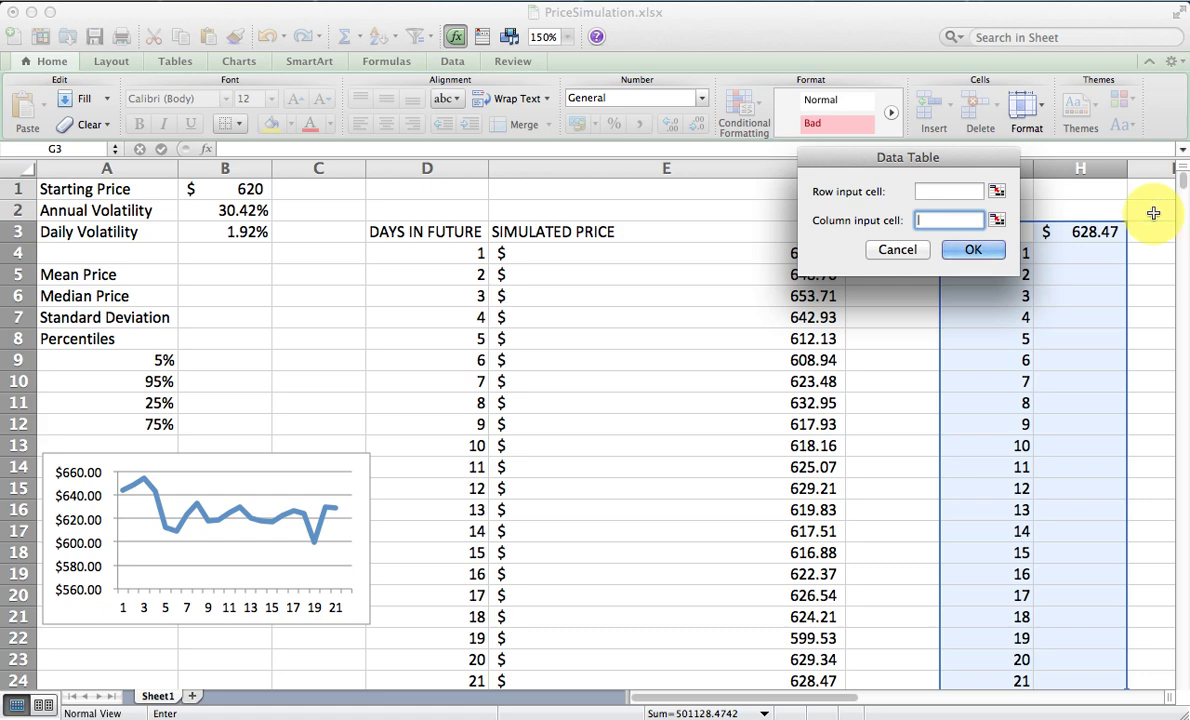
{"action": "left_click", "coordinate": [1153, 213]}
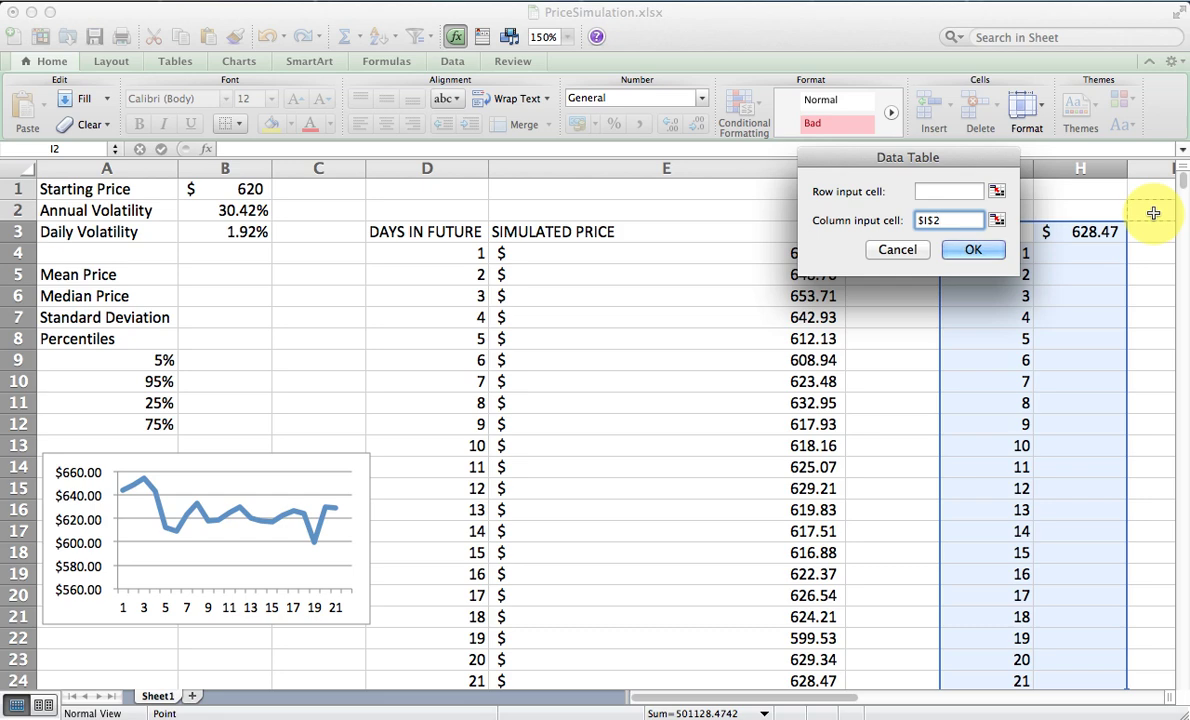
{"action": "left_click", "coordinate": [975, 252]}
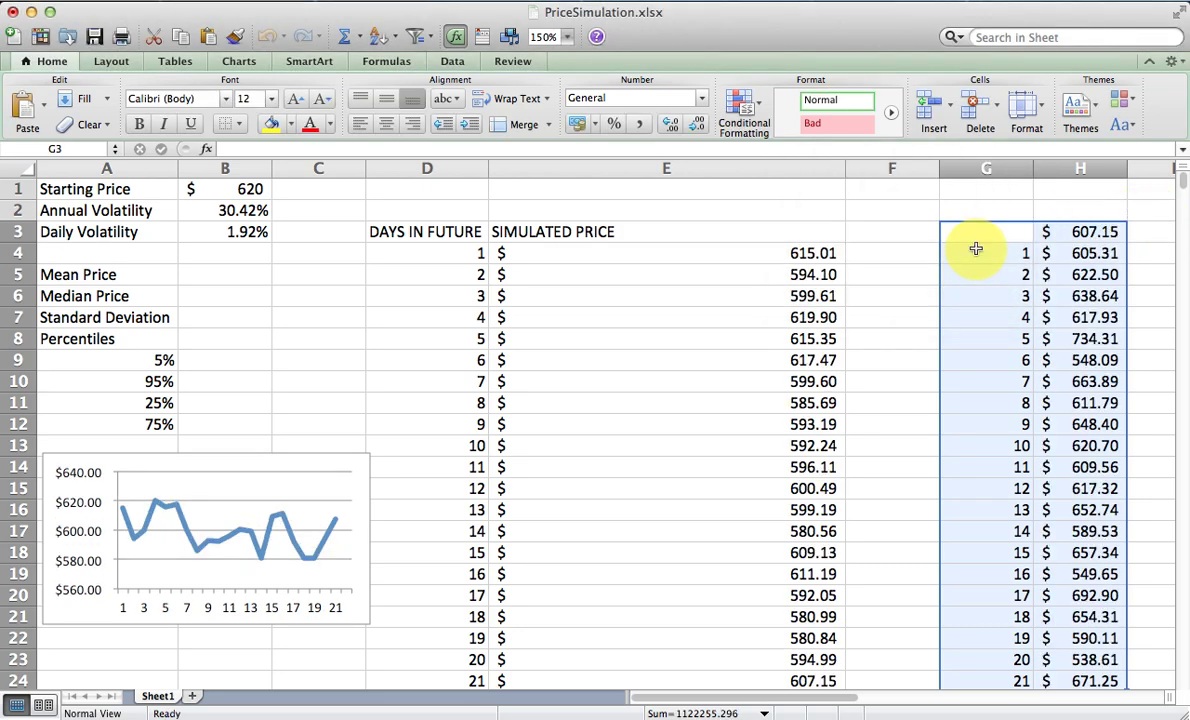
{"action": "left_click", "coordinate": [1095, 252]}
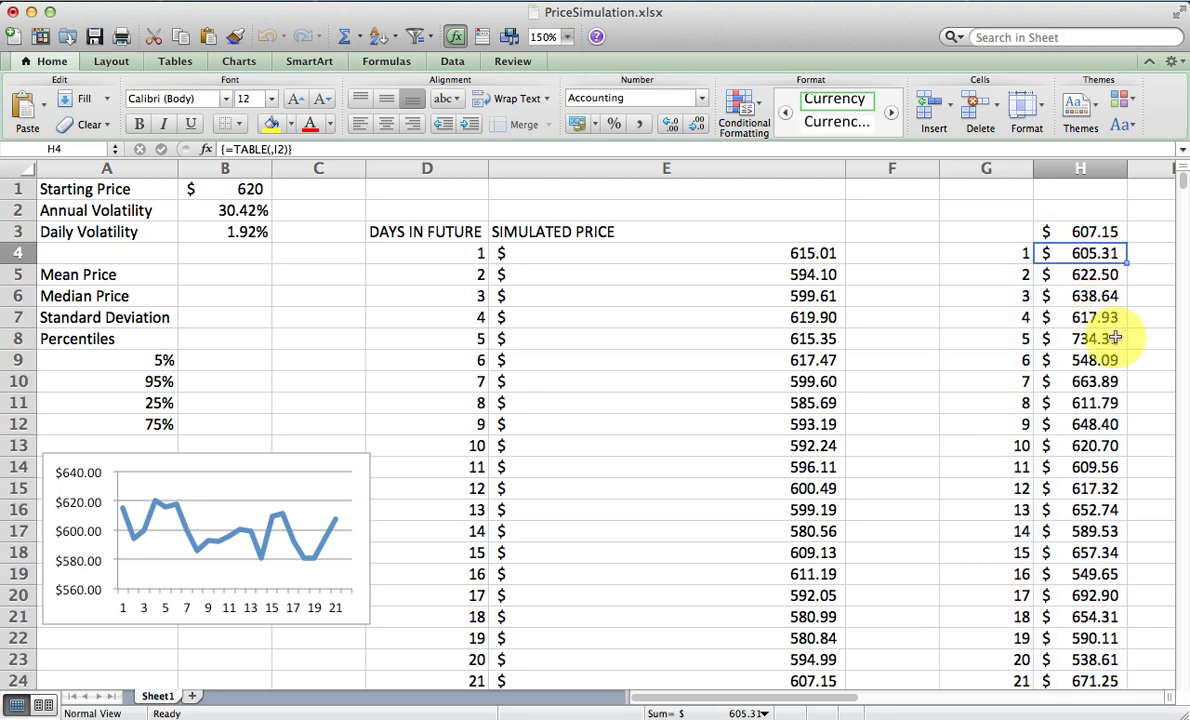
{"action": "key", "text": "Down"}
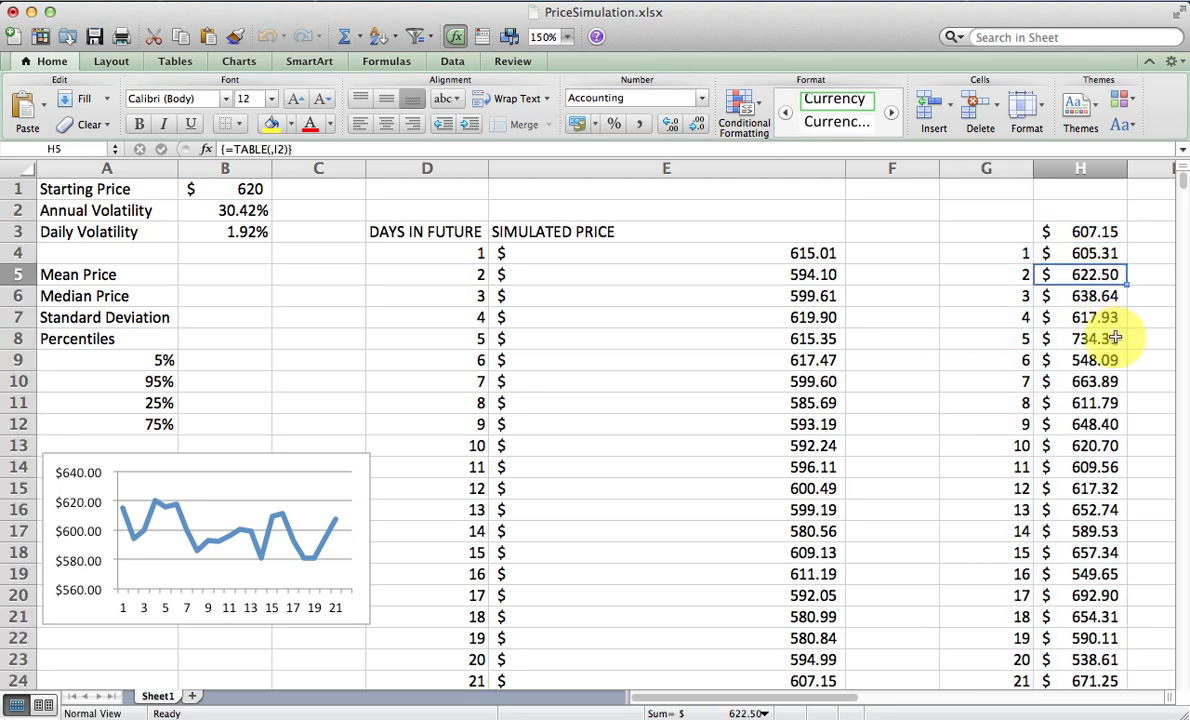
{"action": "key", "text": "Down"}
{"action": "key", "text": "Down"}
{"action": "key", "text": "Down"}
{"action": "key", "text": "Down"}
{"action": "key", "text": "Down"}
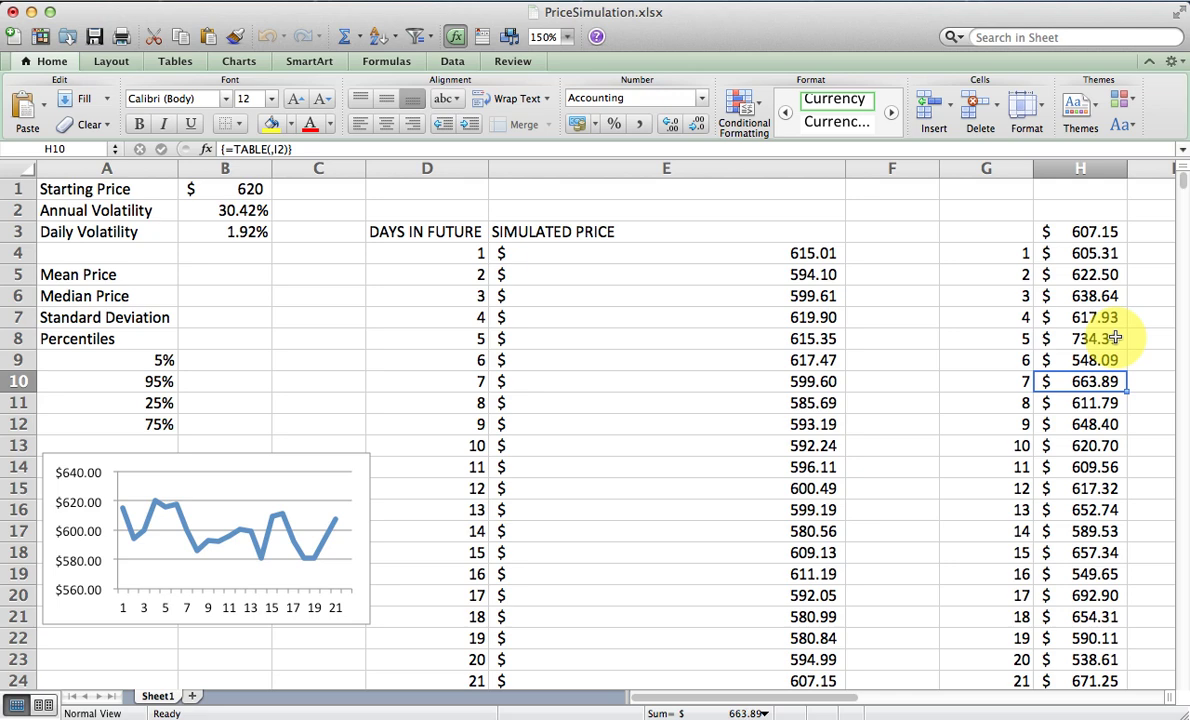
Step: Enter =AVERAGE(H4:H1003) in B5, giving a mean price of $621.63
{"action": "left_click", "coordinate": [233, 273]}
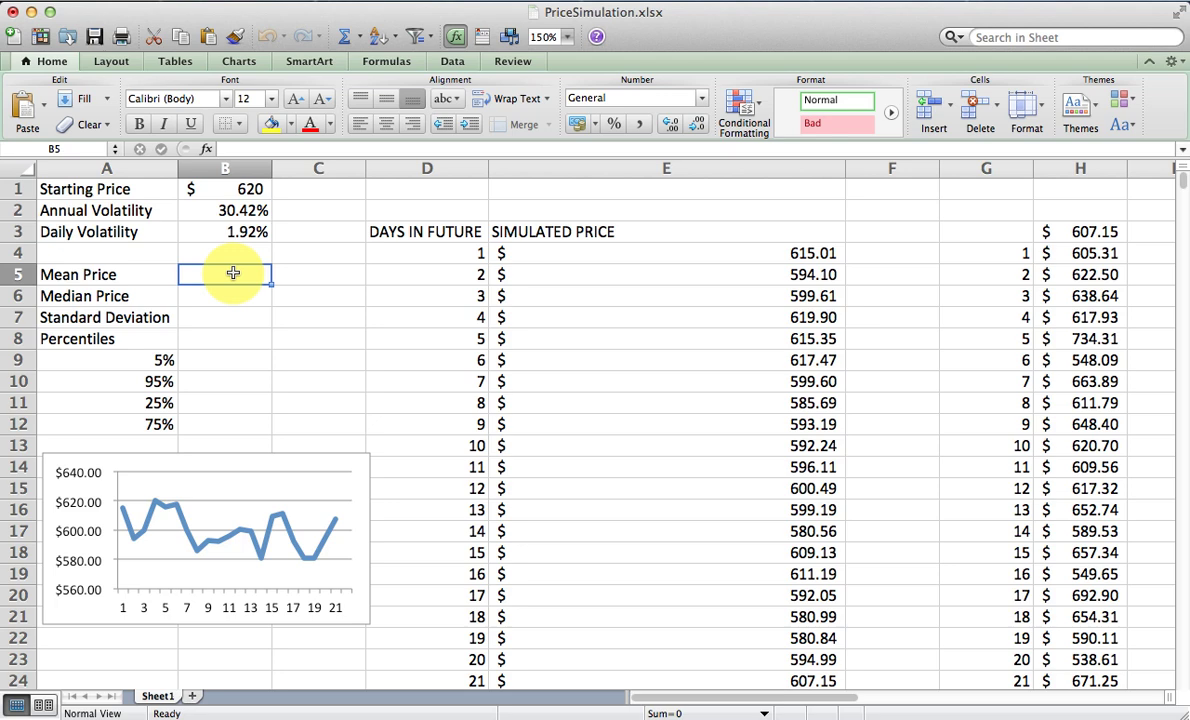
{"action": "type", "text": "=av"}
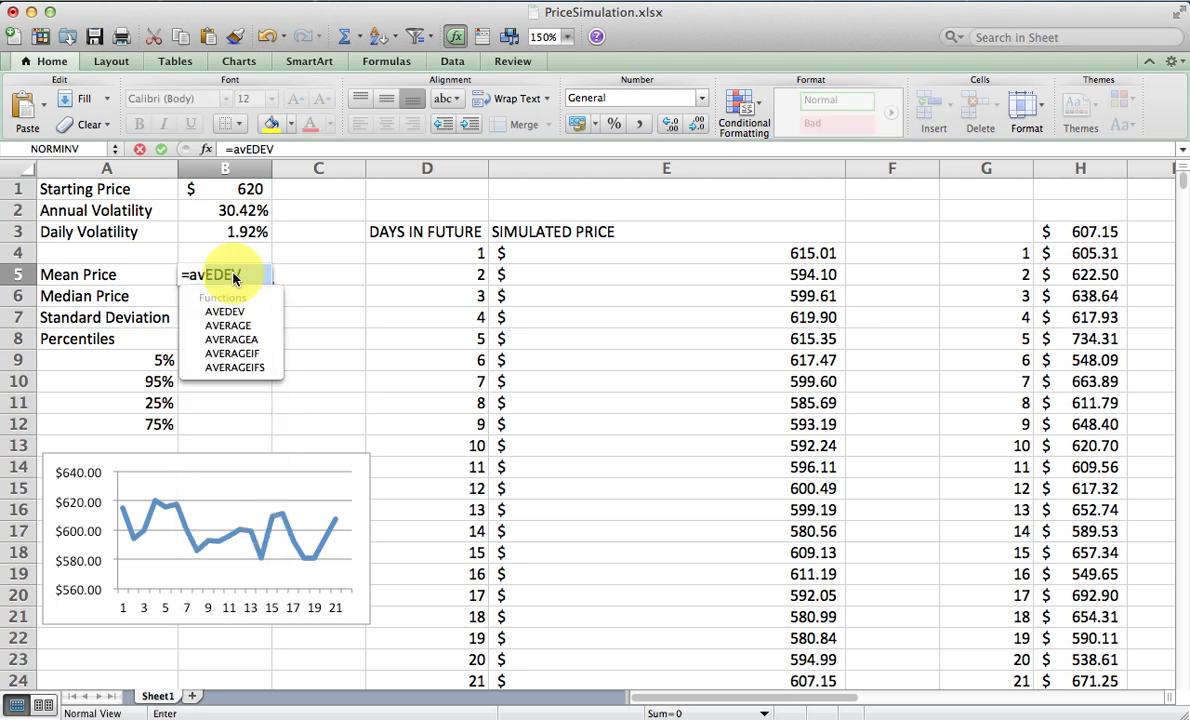
{"action": "type", "text": "erage("}
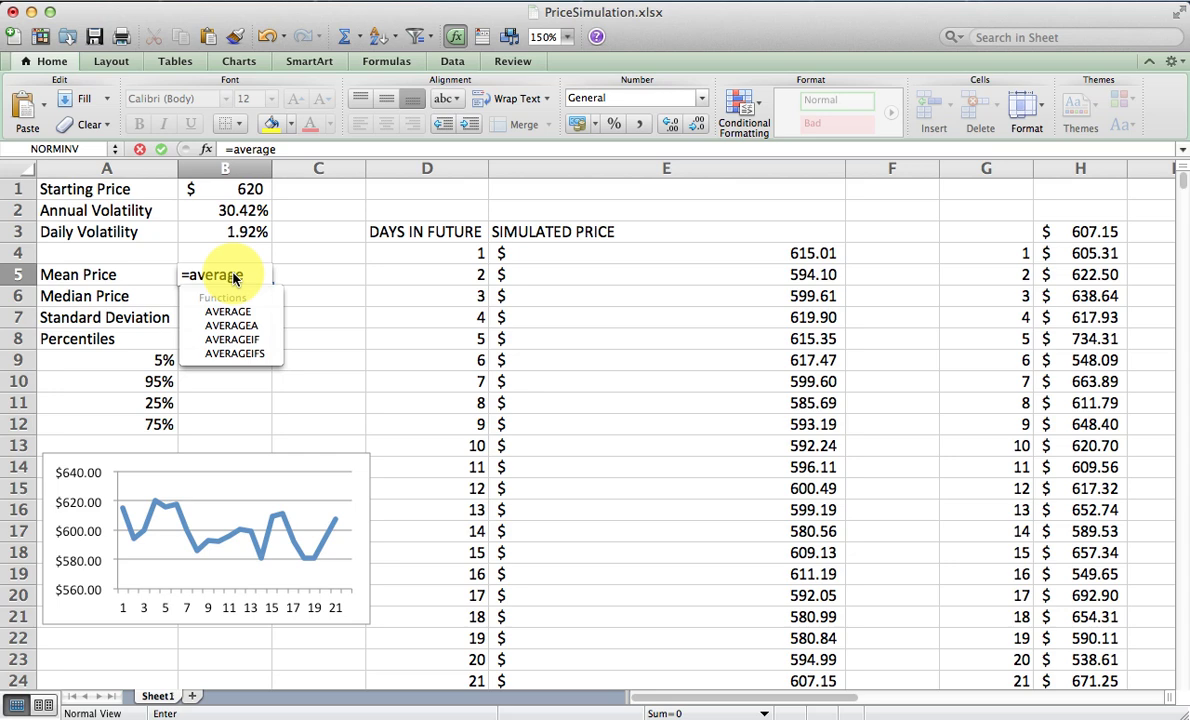
{"action": "left_click", "coordinate": [1045, 258]}
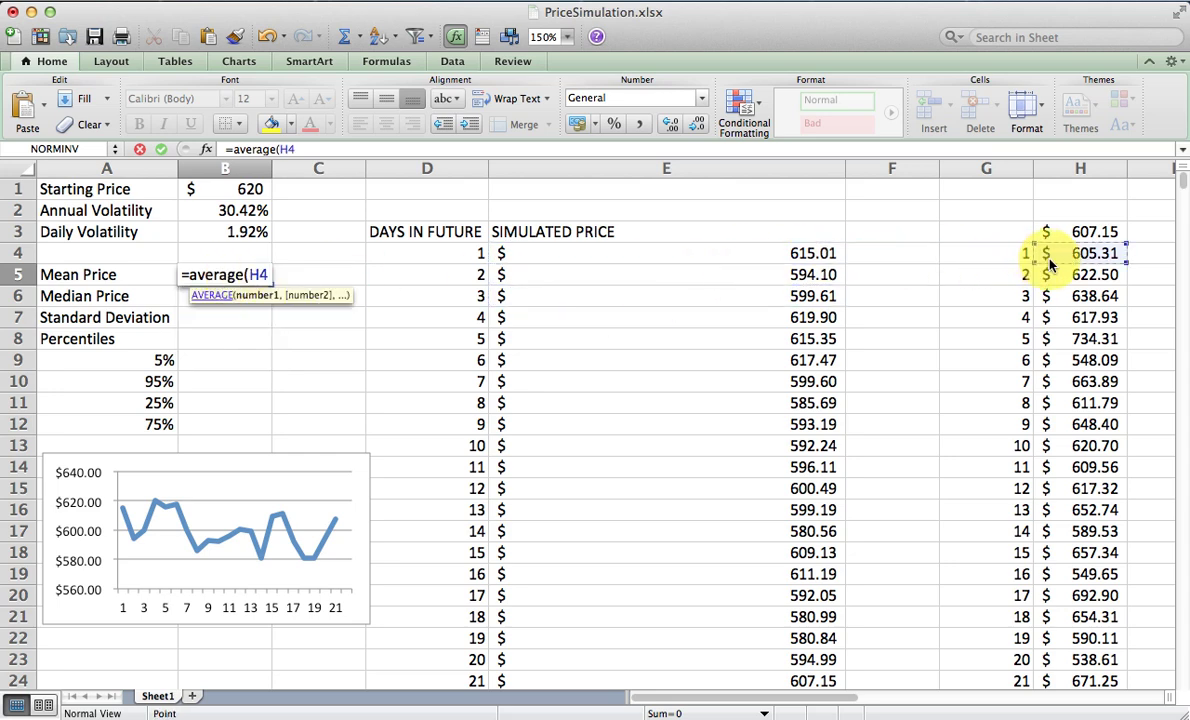
{"action": "key", "text": "ctrl+shift+Down"}
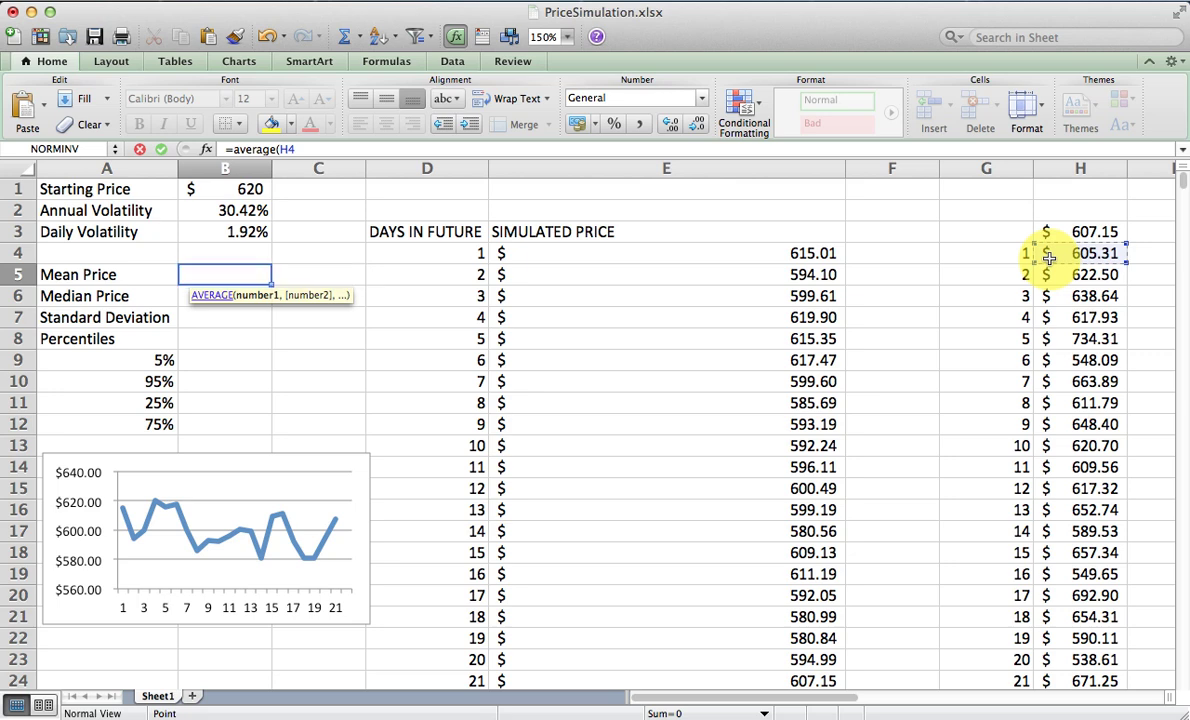
{"action": "type", "text": ")"}
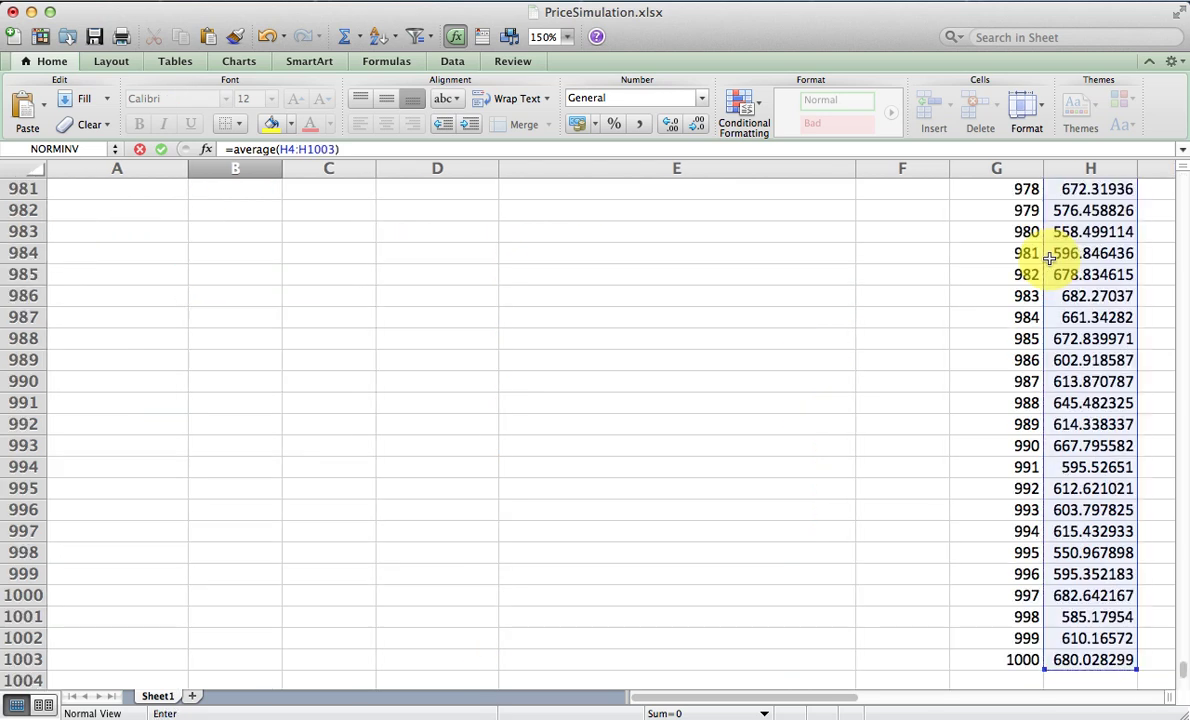
{"action": "key", "text": "Return"}
{"action": "key", "text": "Up"}
{"action": "key", "text": "Up"}
{"action": "key", "text": "Up"}
{"action": "key", "text": "Up"}
{"action": "key", "text": "Up"}
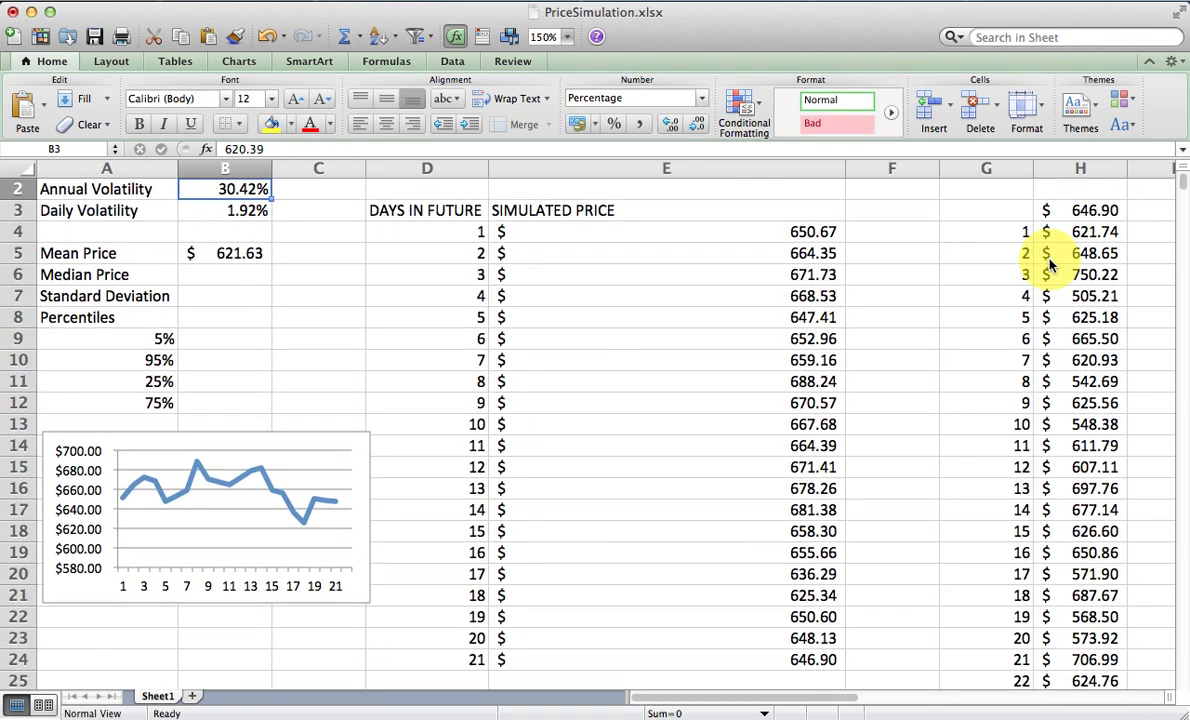
{"action": "key", "text": "Down"}
{"action": "key", "text": "Up"}
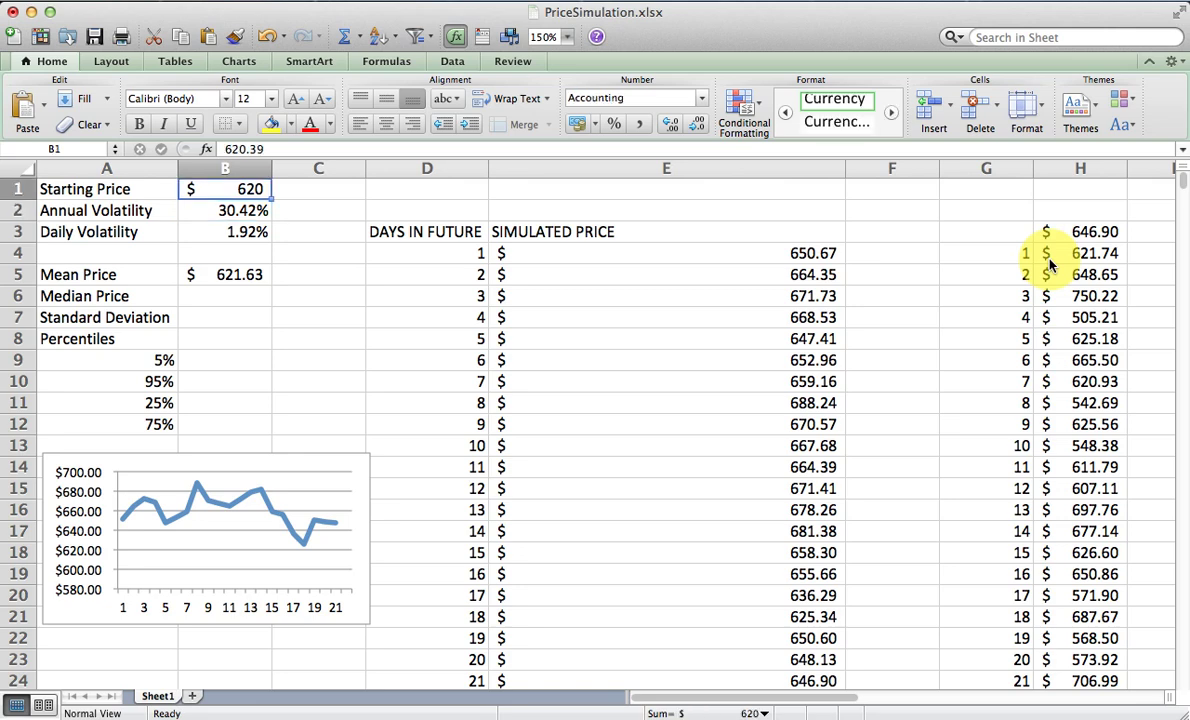
{"action": "key", "text": "Down"}
{"action": "key", "text": "Down"}
{"action": "key", "text": "Down"}
{"action": "key", "text": "Down"}
{"action": "key", "text": "Down"}
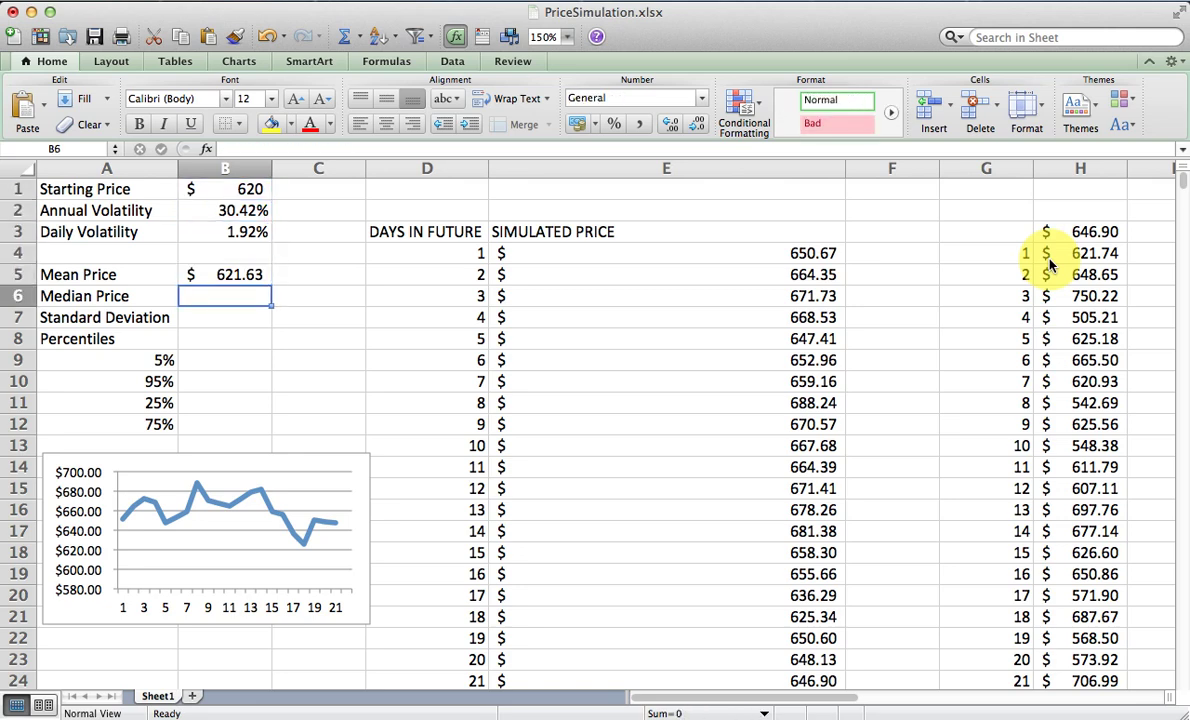
Step: Enter =MEDIAN(H4:H1003) in B6, giving a median price of $619.63
{"action": "type", "text": "="}
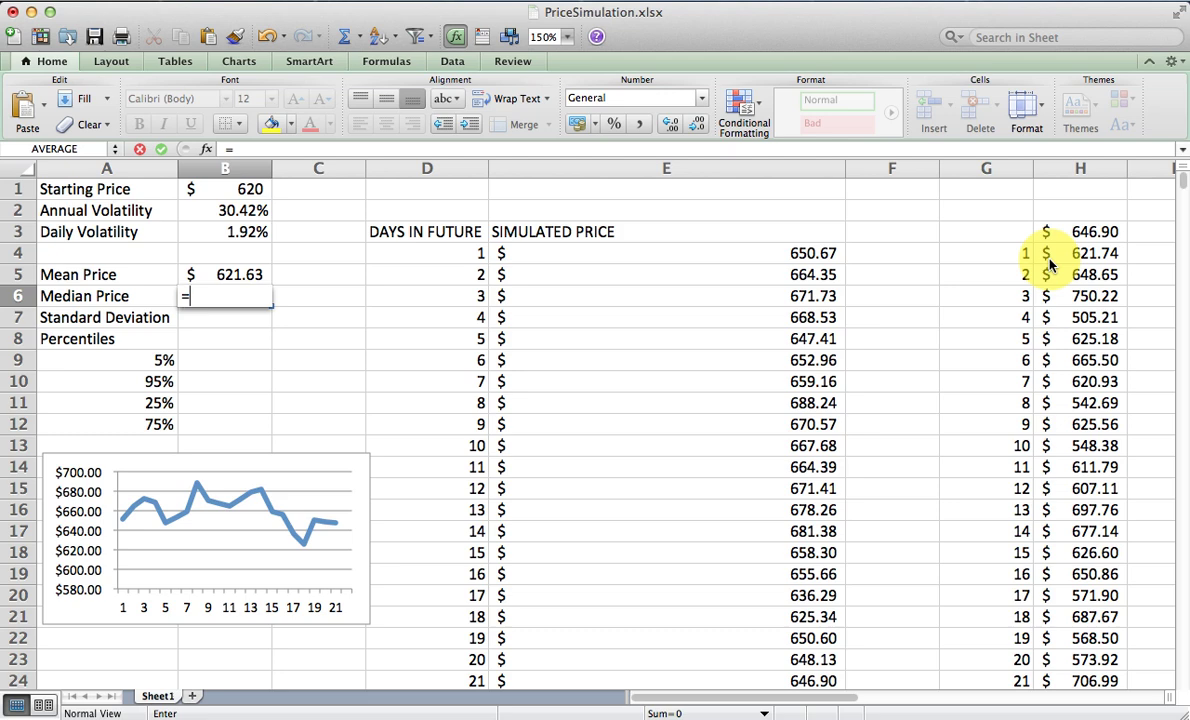
{"action": "type", "text": "median"}
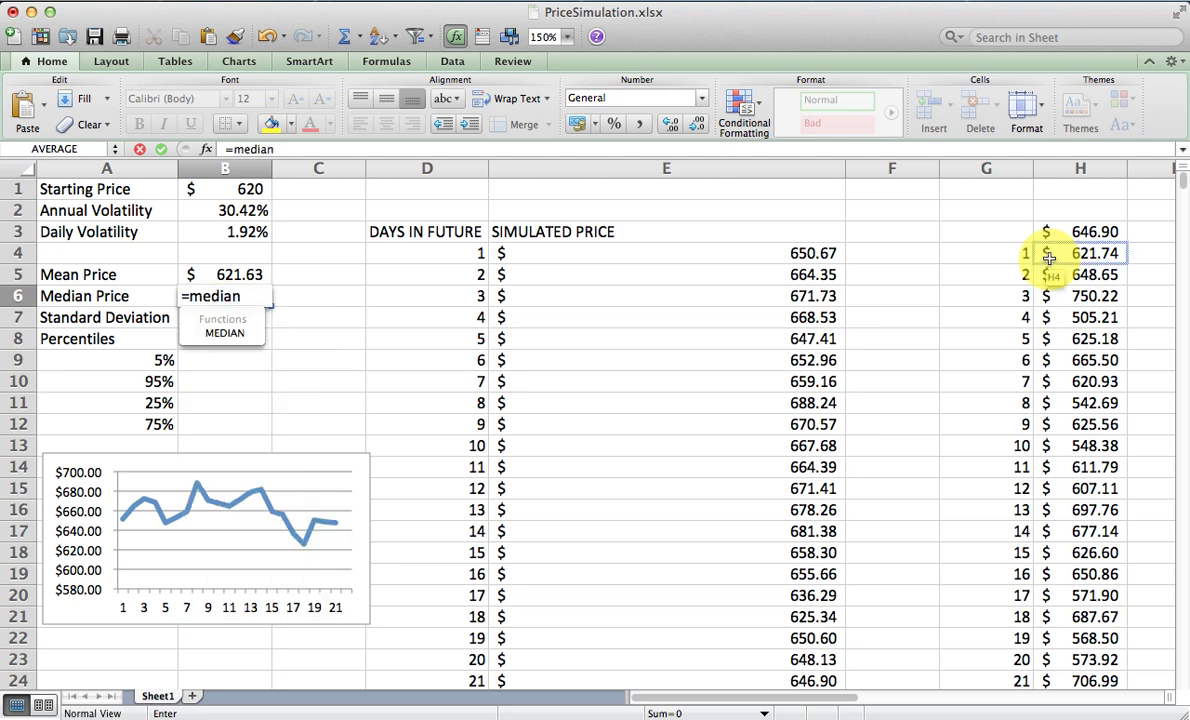
{"action": "type", "text": "("}
{"action": "key", "text": "Right"}
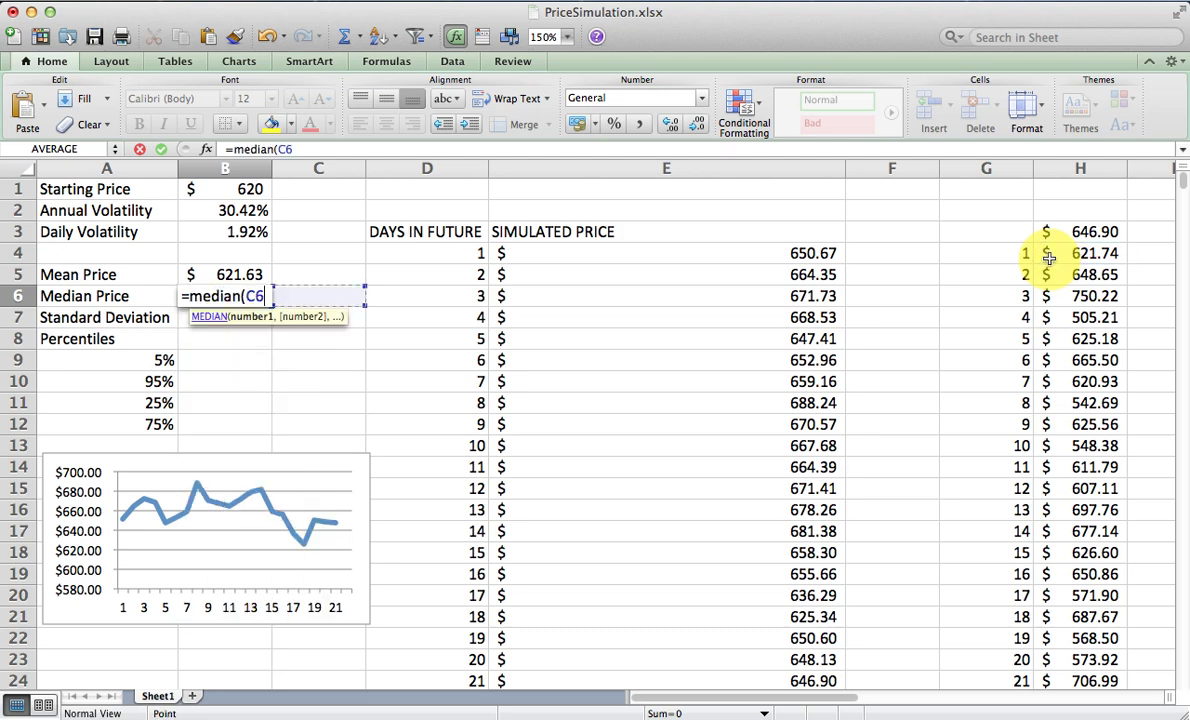
{"action": "key", "text": "Right"}
{"action": "key", "text": "Right"}
{"action": "key", "text": "Right"}
{"action": "key", "text": "Right"}
{"action": "key", "text": "Right"}
{"action": "key", "text": "Up"}
{"action": "key", "text": "Up"}
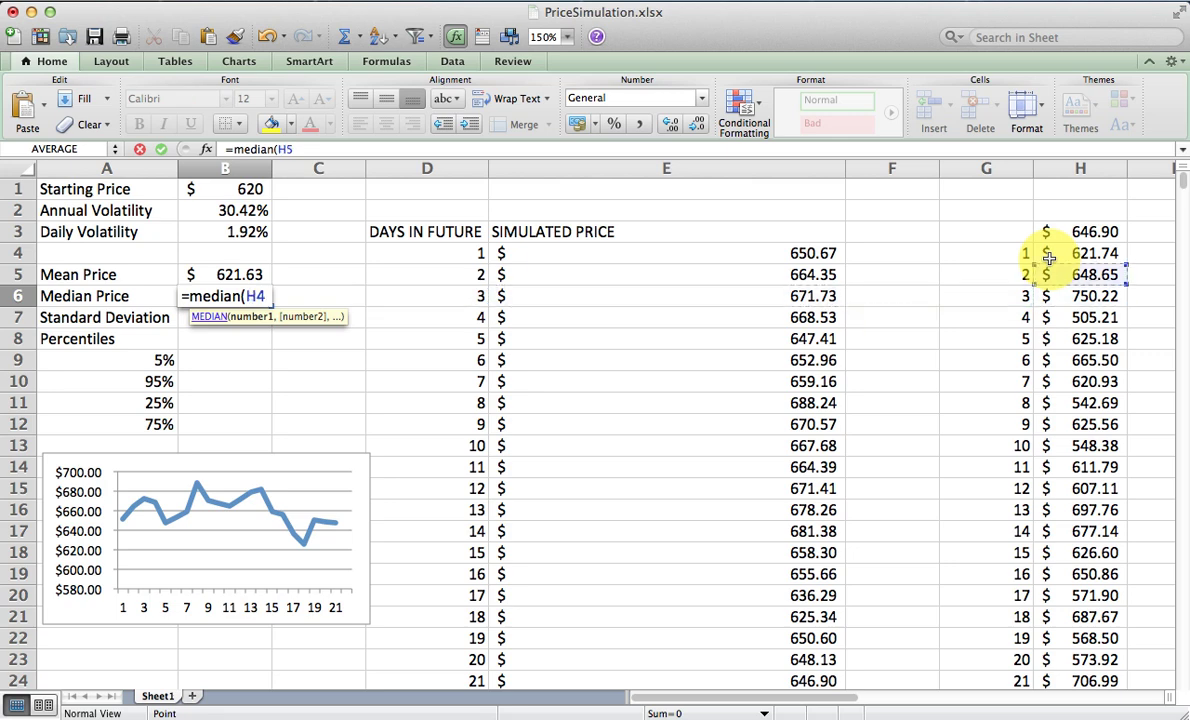
{"action": "key", "text": "ctrl+shift+Down"}
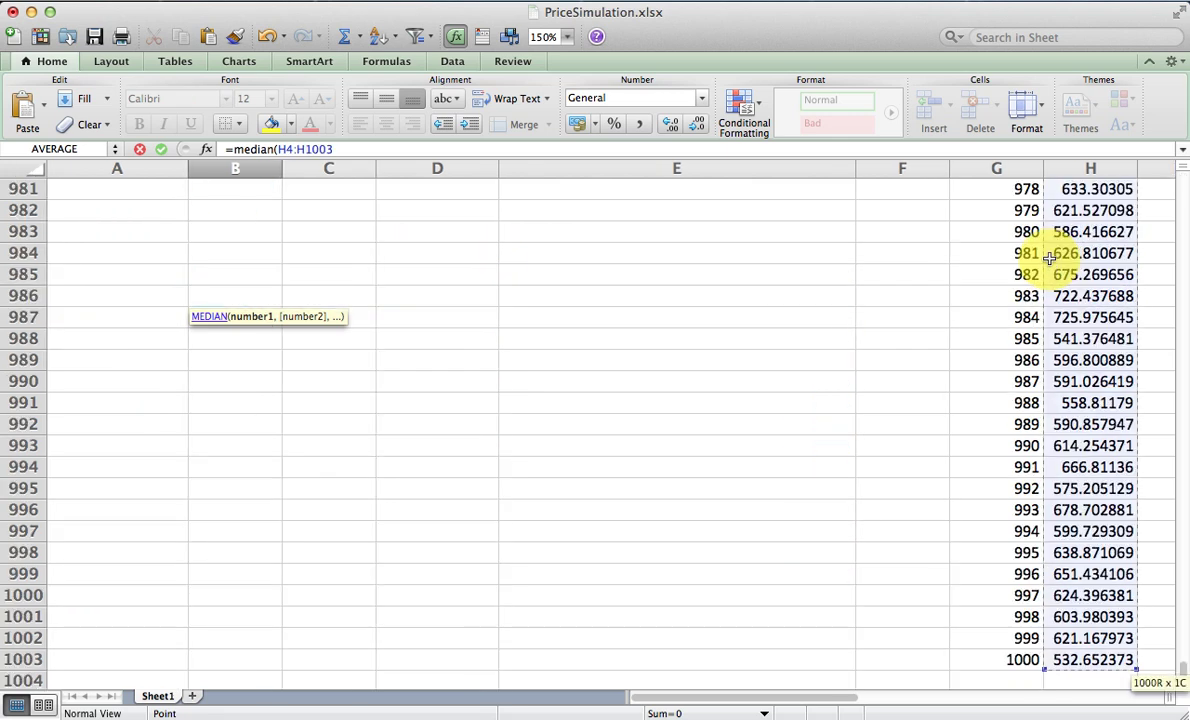
{"action": "key", "text": "Return"}
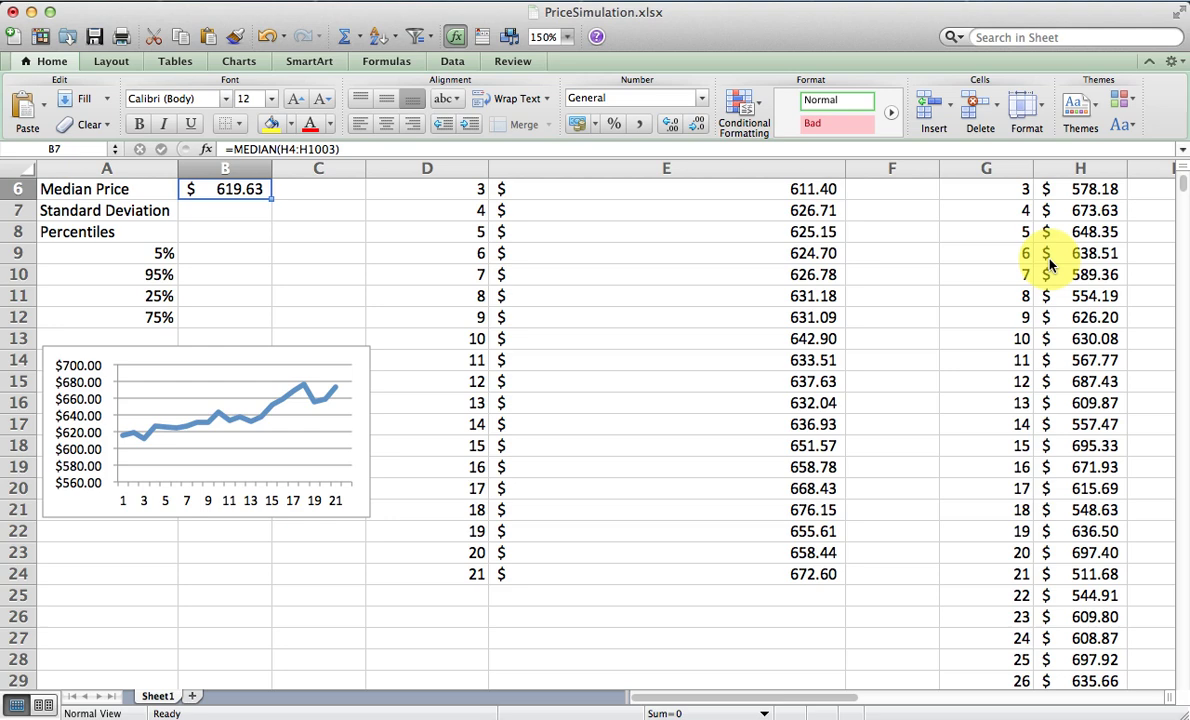
Step: Move to B7 and begin the standard deviation formula with =st
{"action": "key", "text": "Up"}
{"action": "key", "text": "Up"}
{"action": "key", "text": "Up"}
{"action": "key", "text": "Up"}
{"action": "key", "text": "Up"}
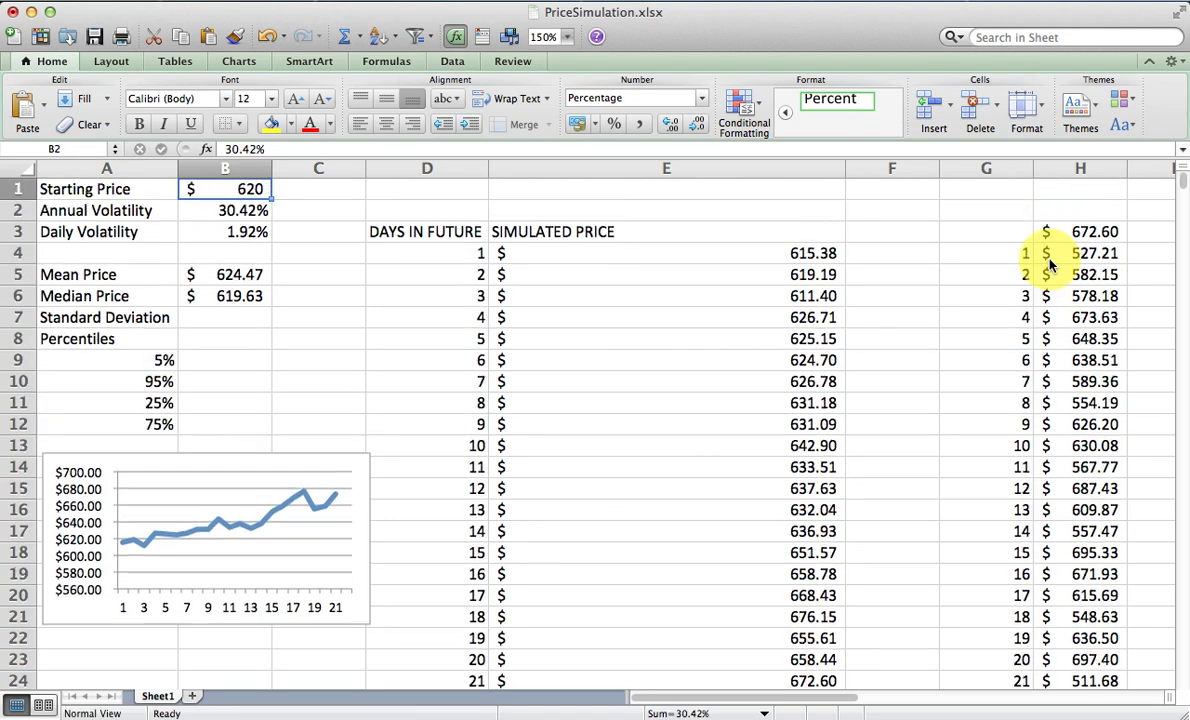
{"action": "key", "text": "Up"}
{"action": "key", "text": "Down"}
{"action": "key", "text": "Down"}
{"action": "key", "text": "Down"}
{"action": "key", "text": "Down"}
{"action": "key", "text": "Down"}
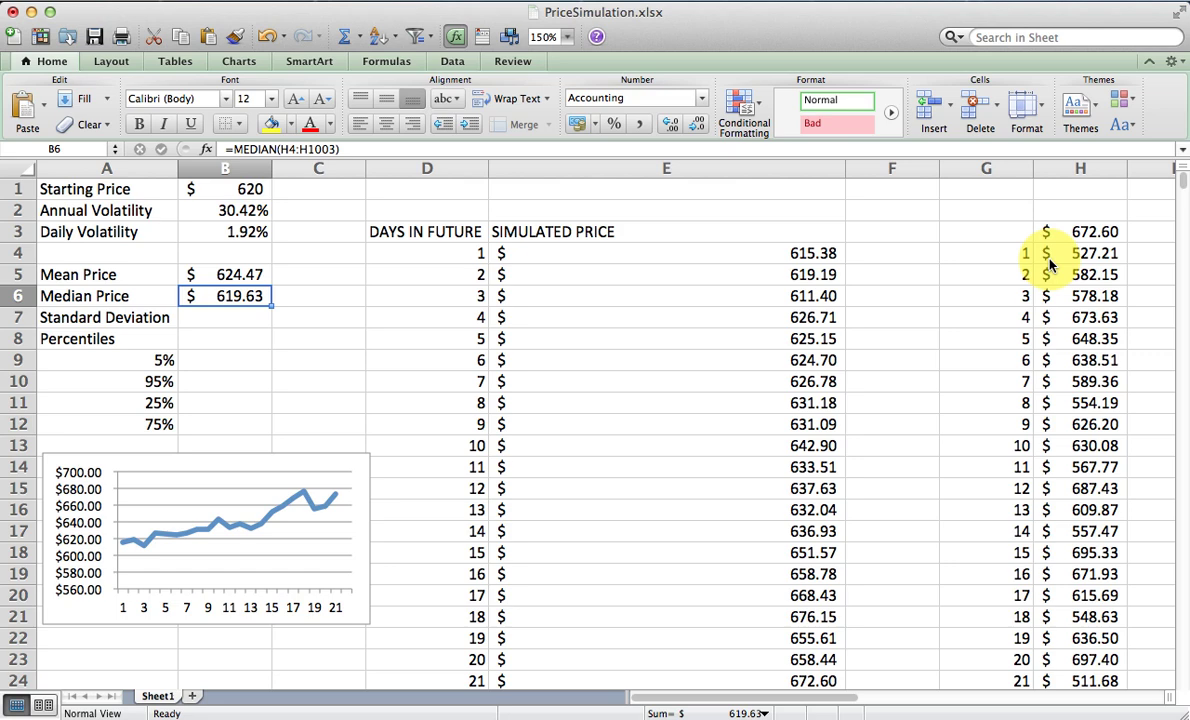
{"action": "key", "text": "Down"}
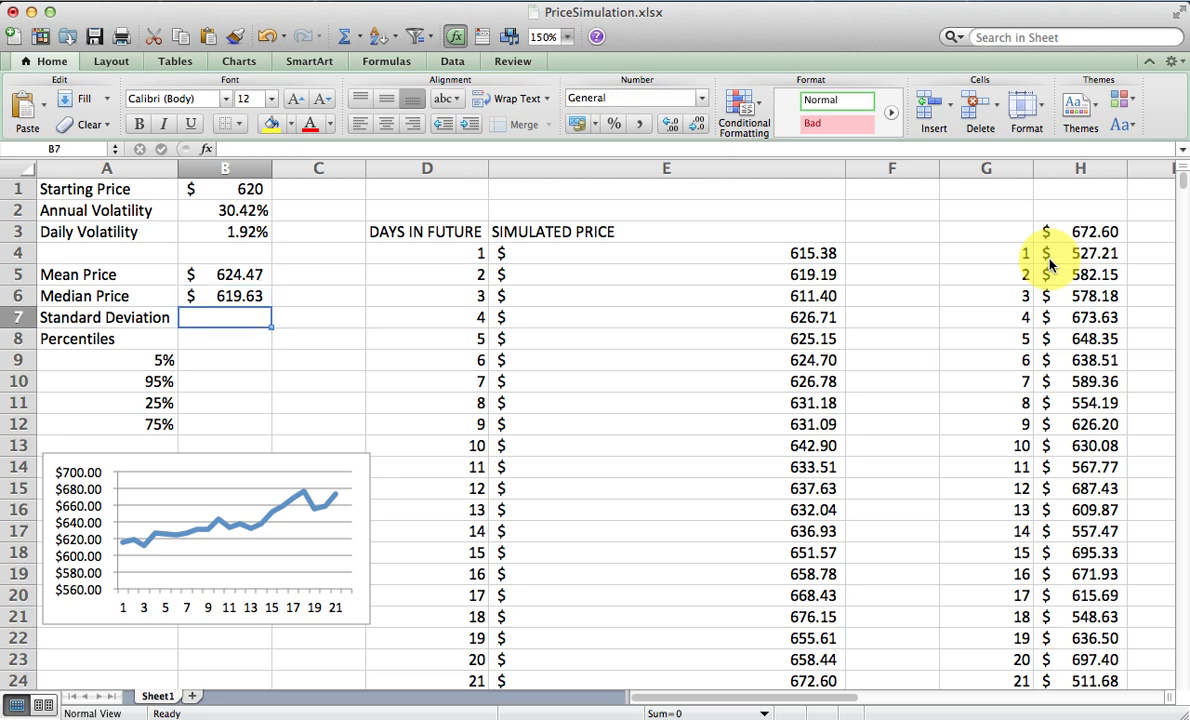
{"action": "type", "text": "=st"}
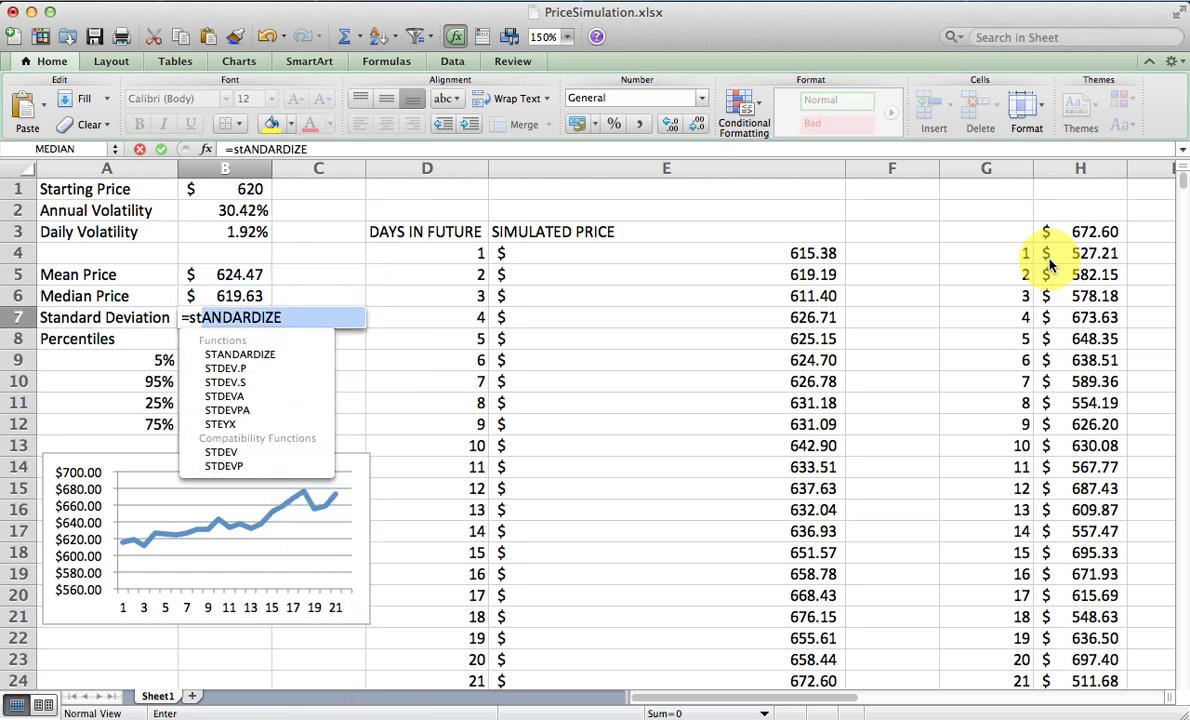
Step: Complete =STDEV.S(H4:H1003) in B7 and apply currency format, showing $54.61
{"action": "key", "text": "Down"}
{"action": "key", "text": "Down"}
{"action": "key", "text": "Down"}
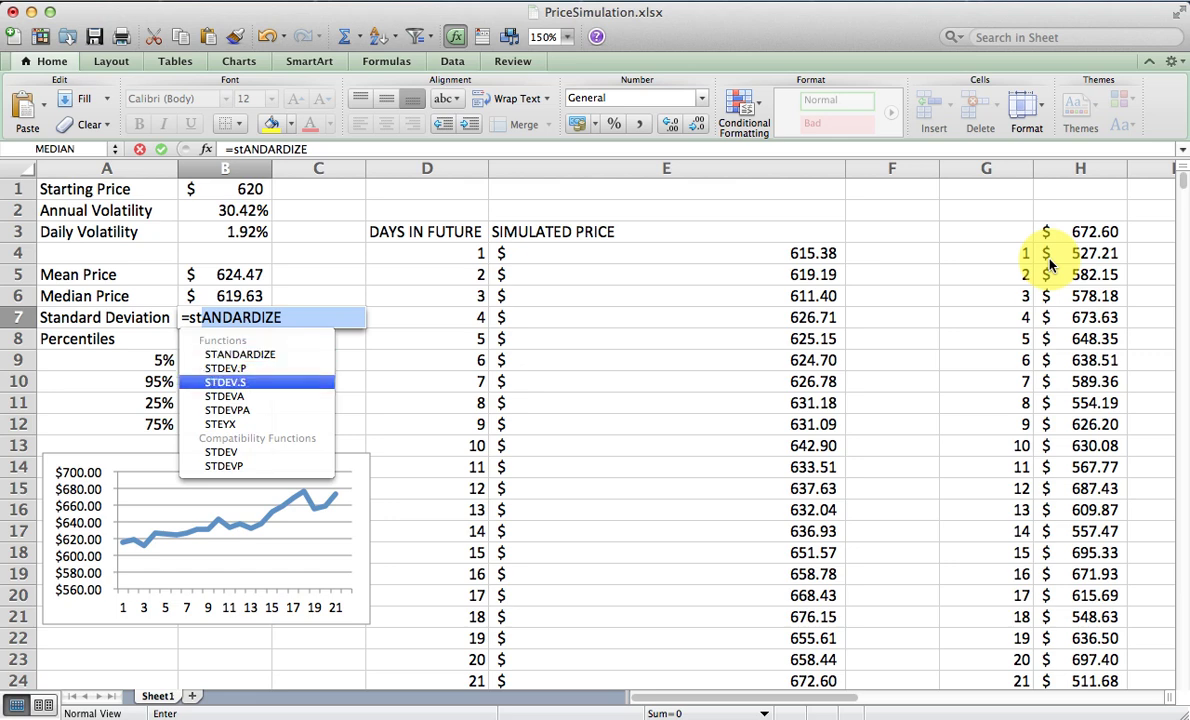
{"action": "key", "text": "Tab"}
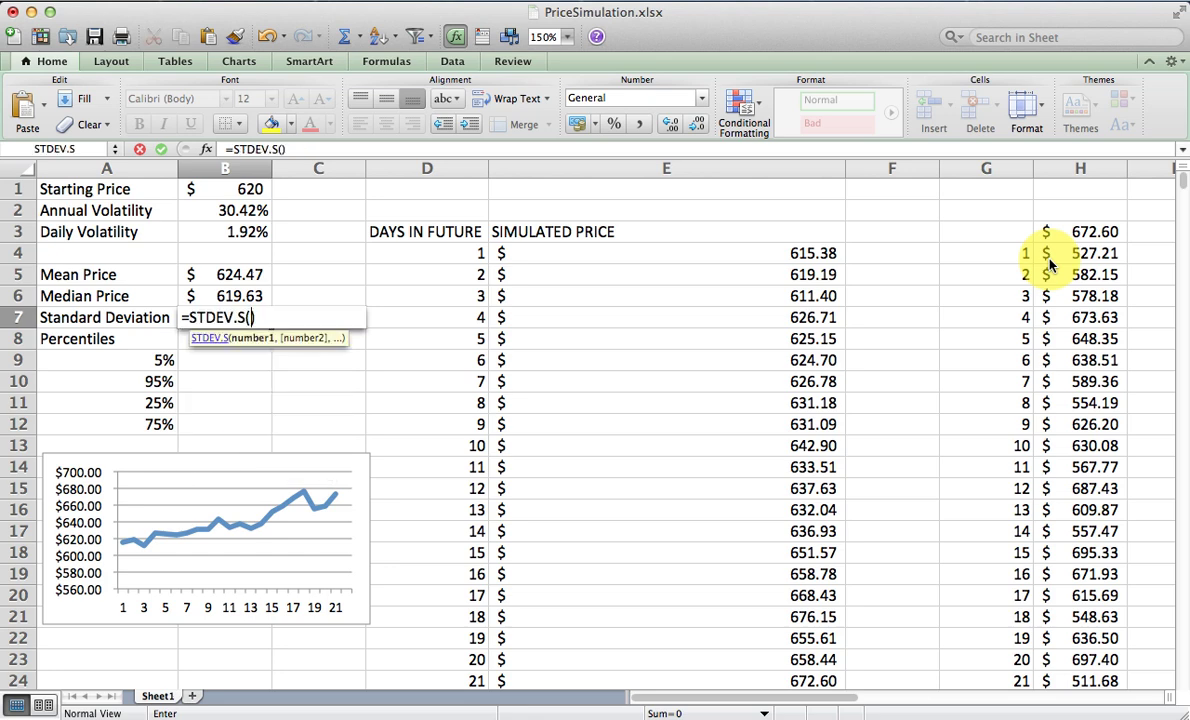
{"action": "left_click", "coordinate": [1086, 254]}
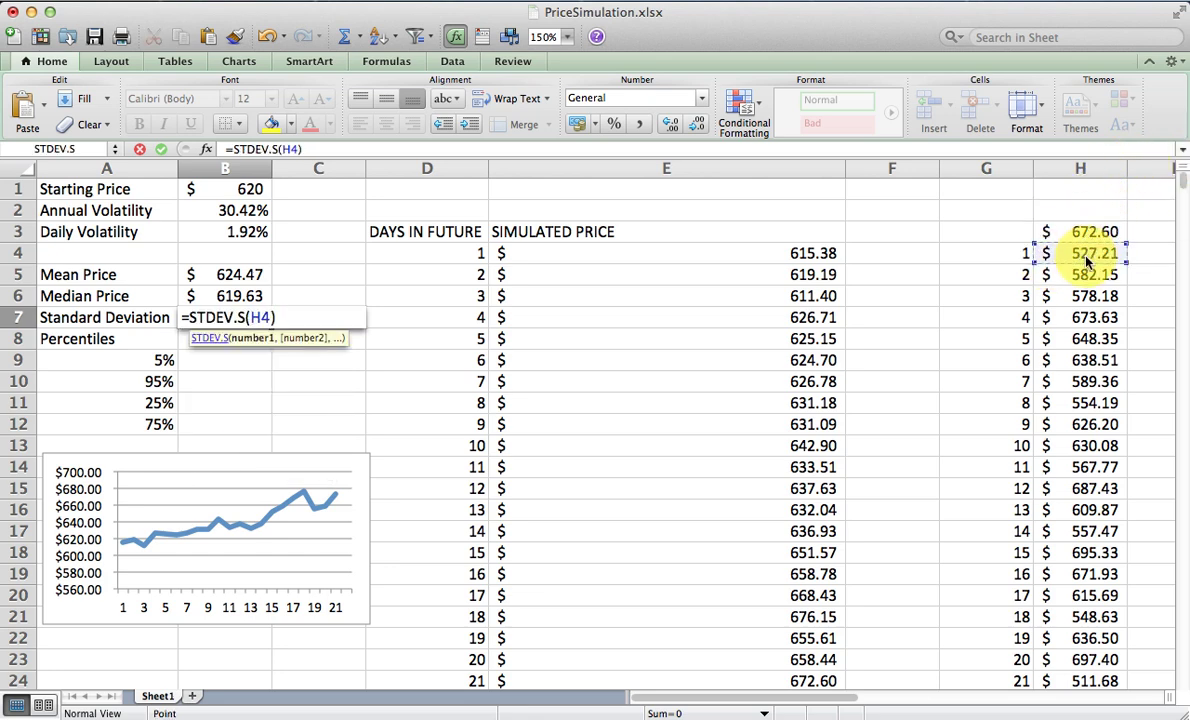
{"action": "key", "text": "ctrl+shift+Down"}
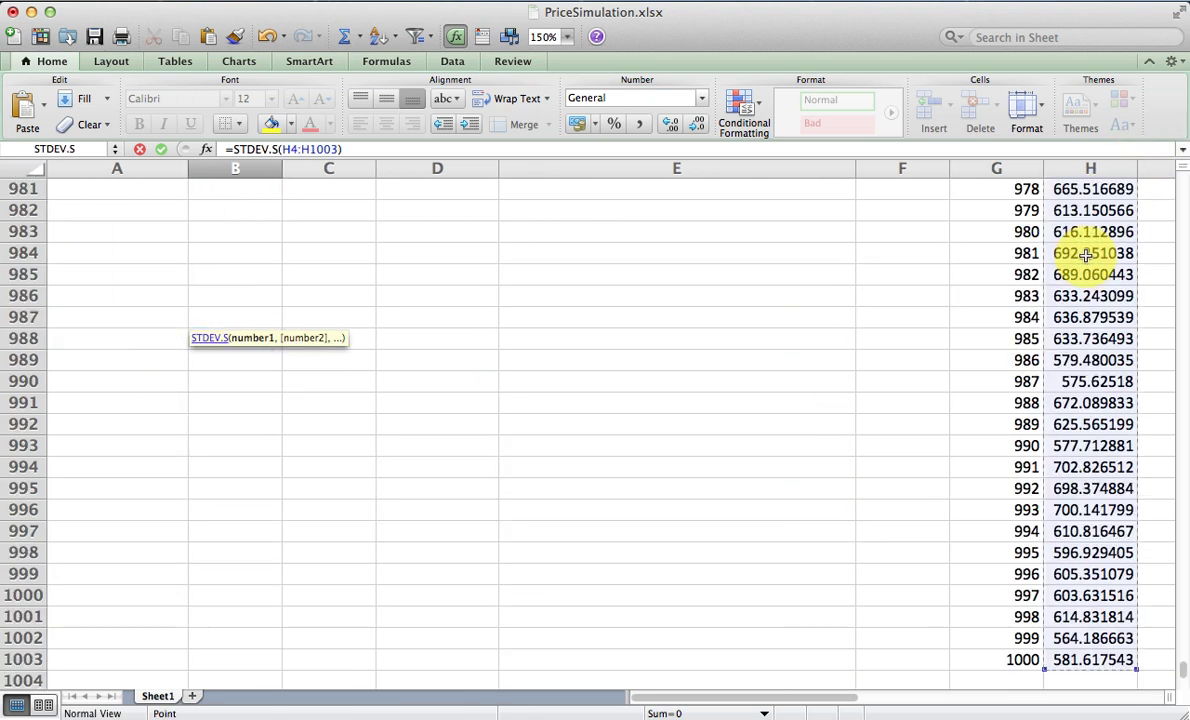
{"action": "key", "text": "Return"}
{"action": "key", "text": "Up"}
{"action": "key", "text": "Up"}
{"action": "key", "text": "Up"}
{"action": "key", "text": "Up"}
{"action": "key", "text": "Up"}
{"action": "key", "text": "Up"}
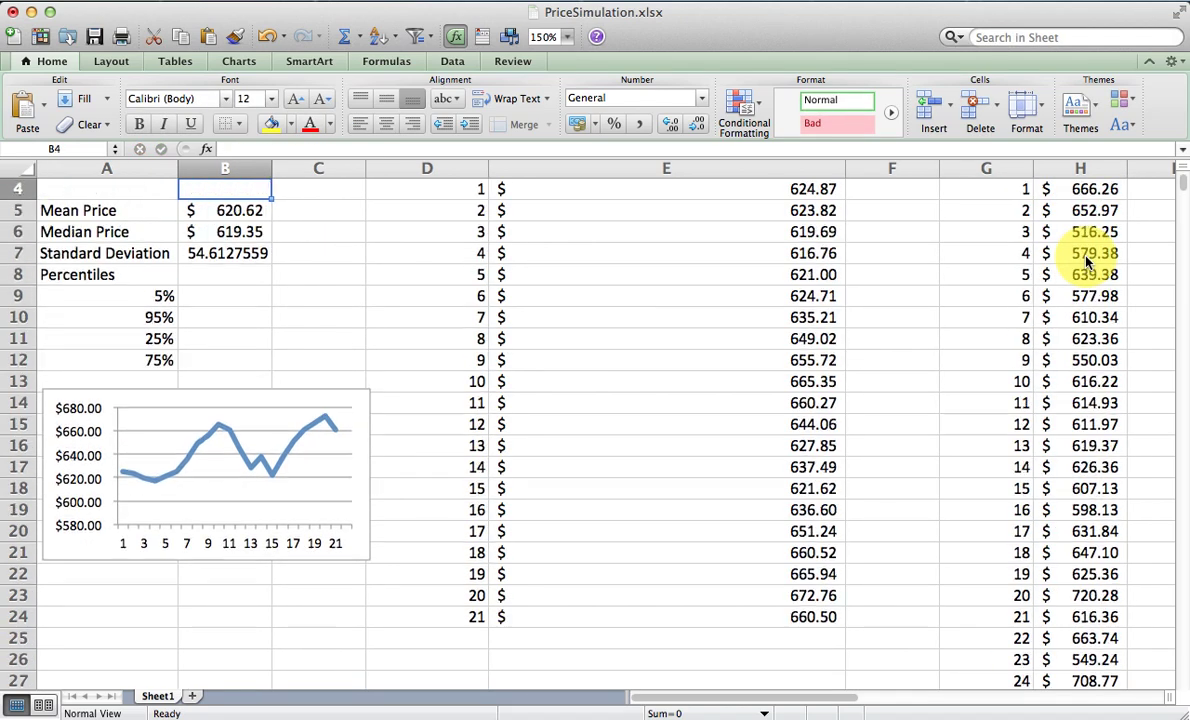
{"action": "key", "text": "Down"}
{"action": "key", "text": "Down"}
{"action": "key", "text": "Down"}
{"action": "key", "text": "Down"}
{"action": "key", "text": "Down"}
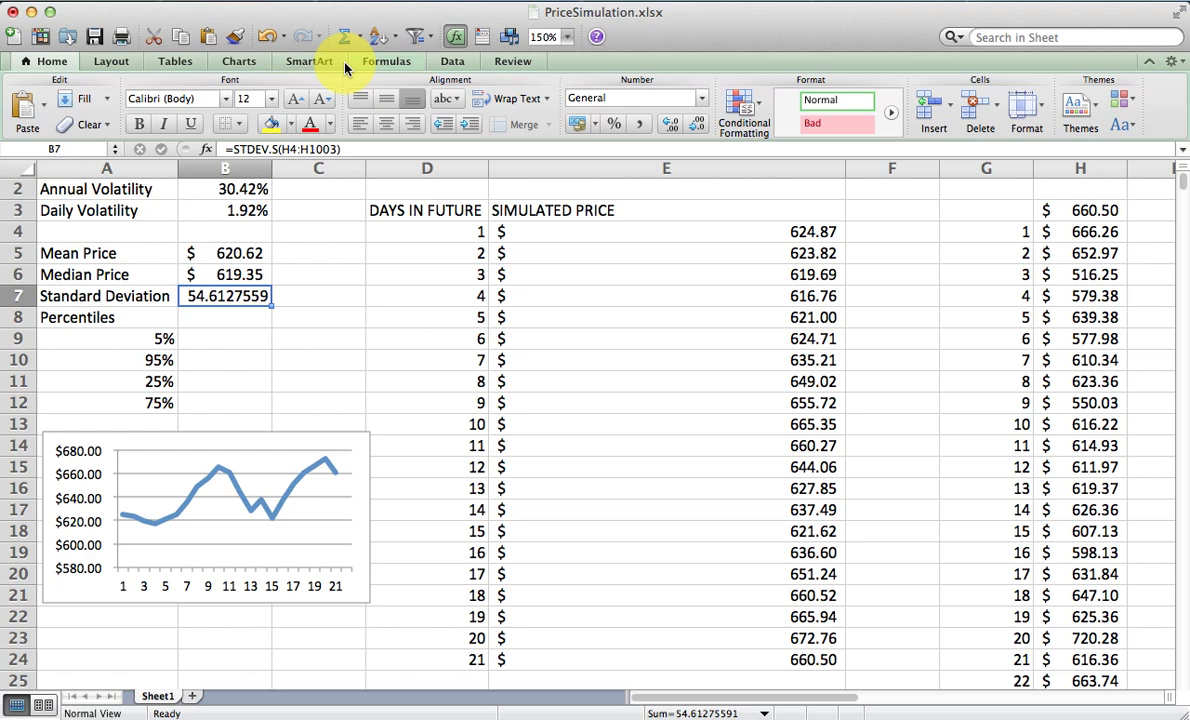
{"action": "left_click", "coordinate": [582, 126]}
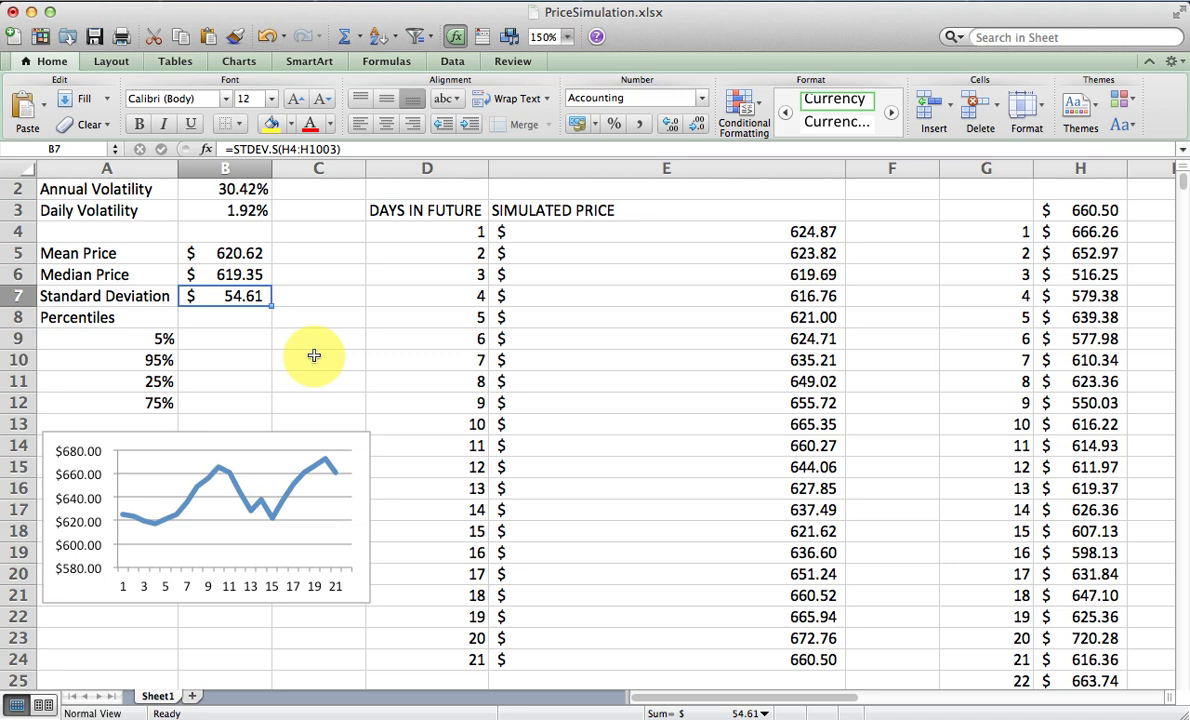
Step: Enter =PERCENTILE.EXC(H4:H1003,A9) in B9 to get the 5th-percentile simulated price
{"action": "key", "text": "Down"}
{"action": "key", "text": "Down"}
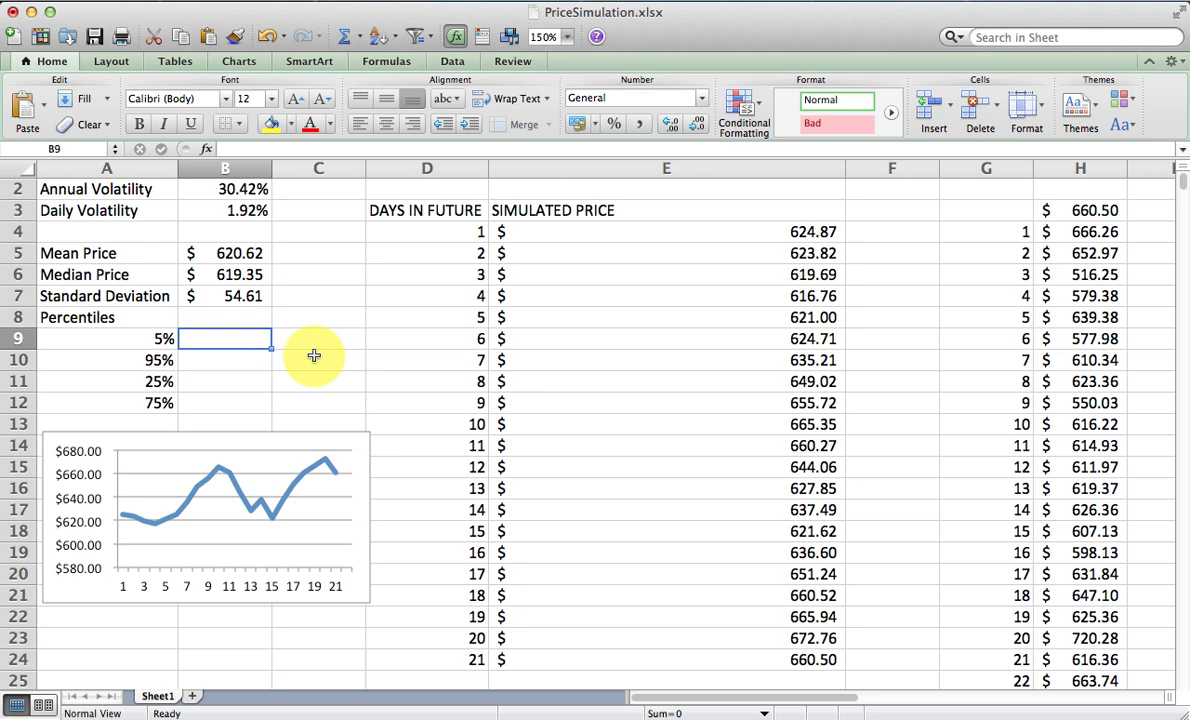
{"action": "type", "text": "="}
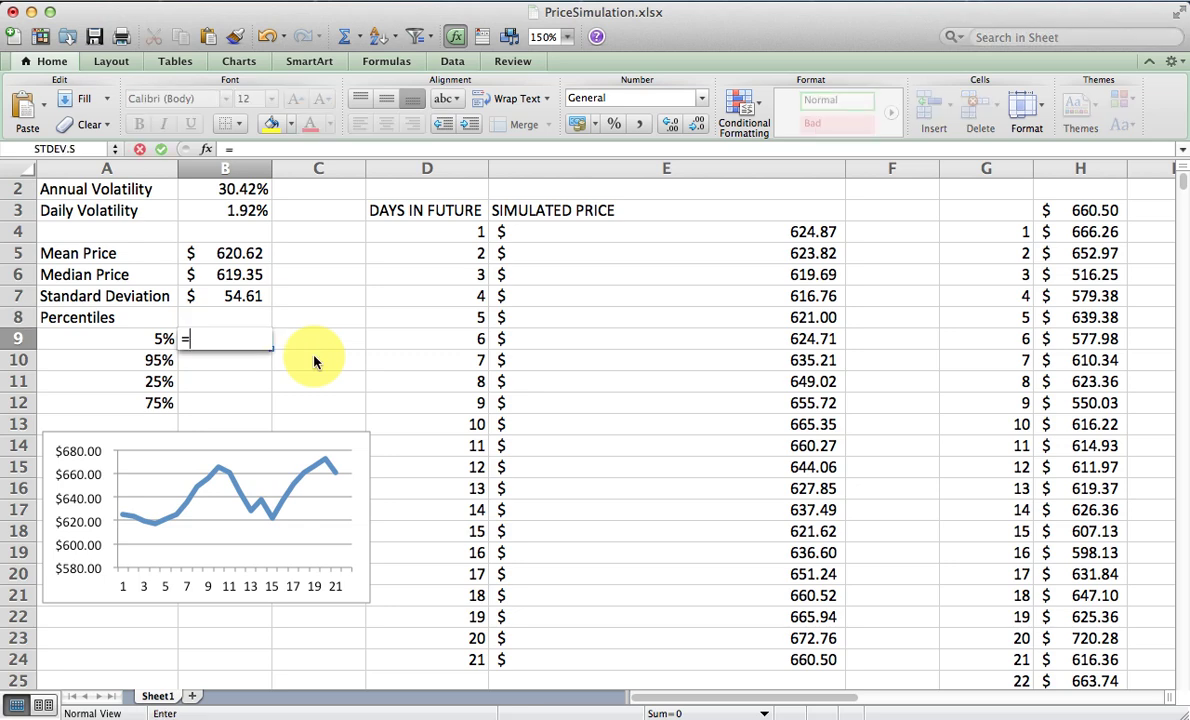
{"action": "type", "text": "percent"}
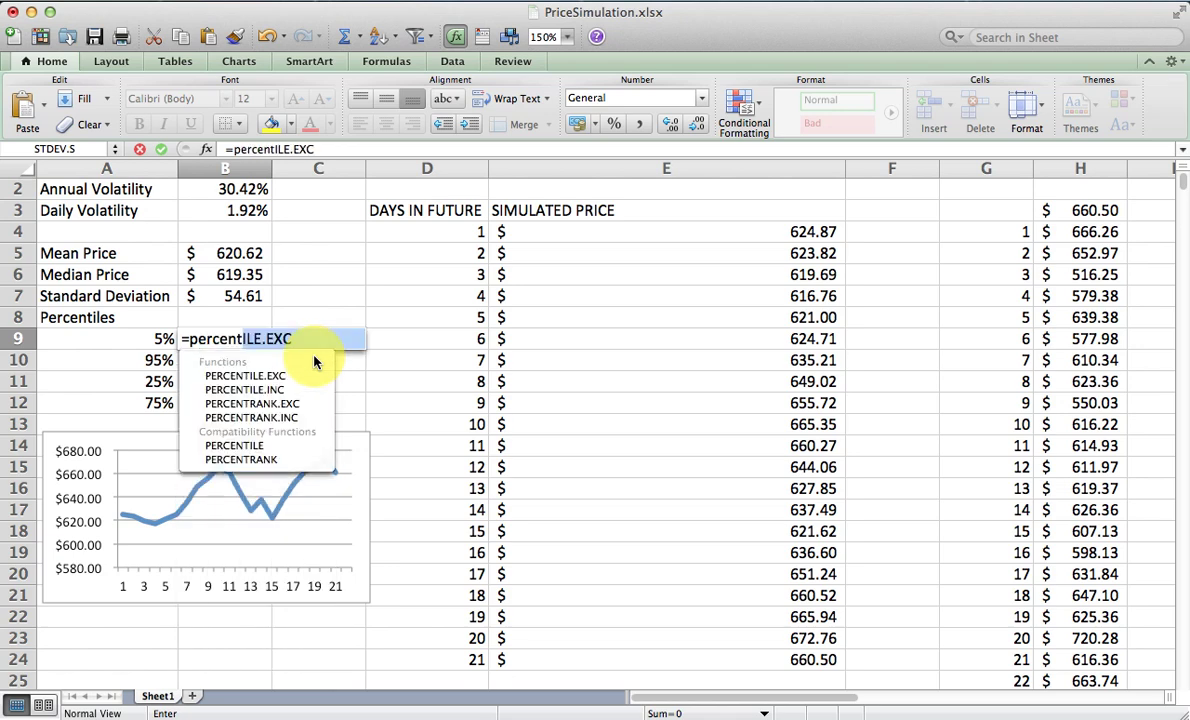
{"action": "key", "text": "Down"}
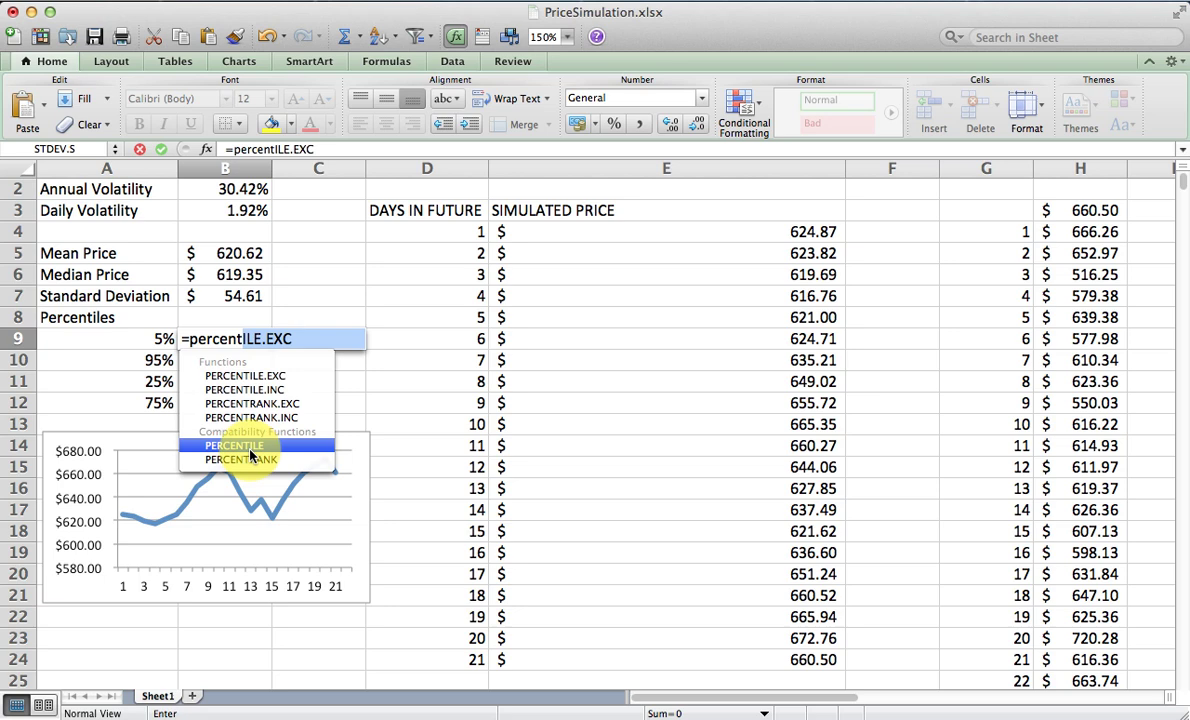
{"action": "double_click", "coordinate": [258, 377]}
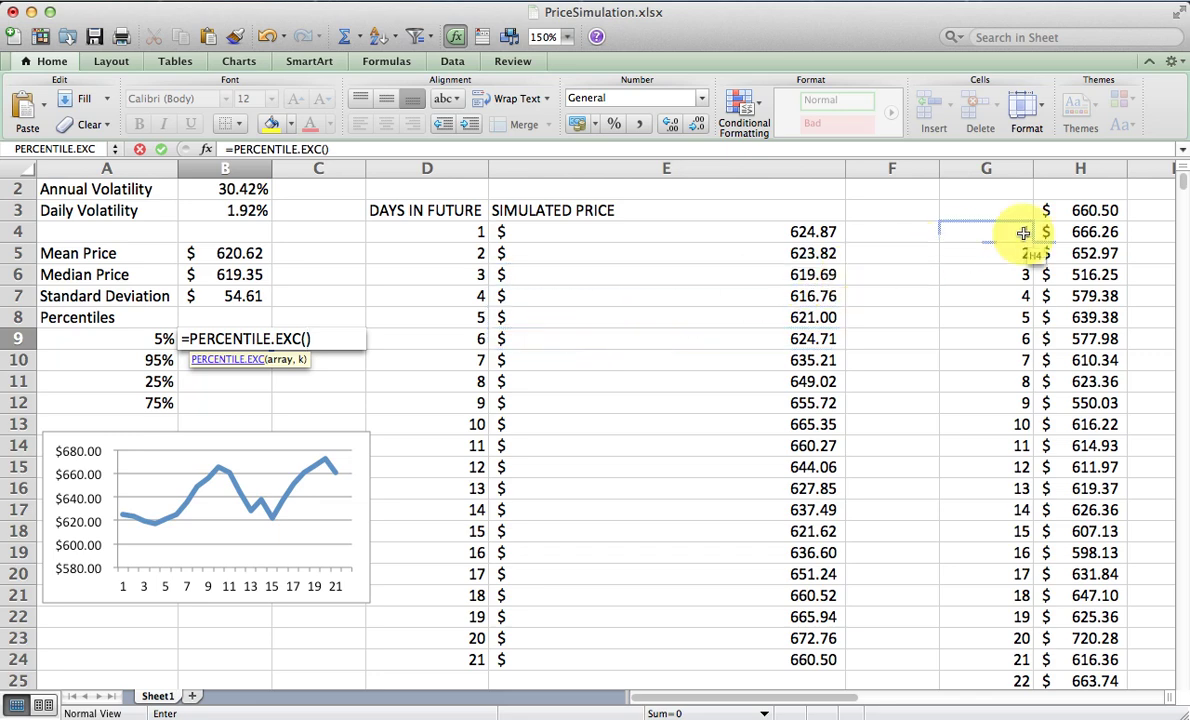
{"action": "left_click", "coordinate": [1068, 231]}
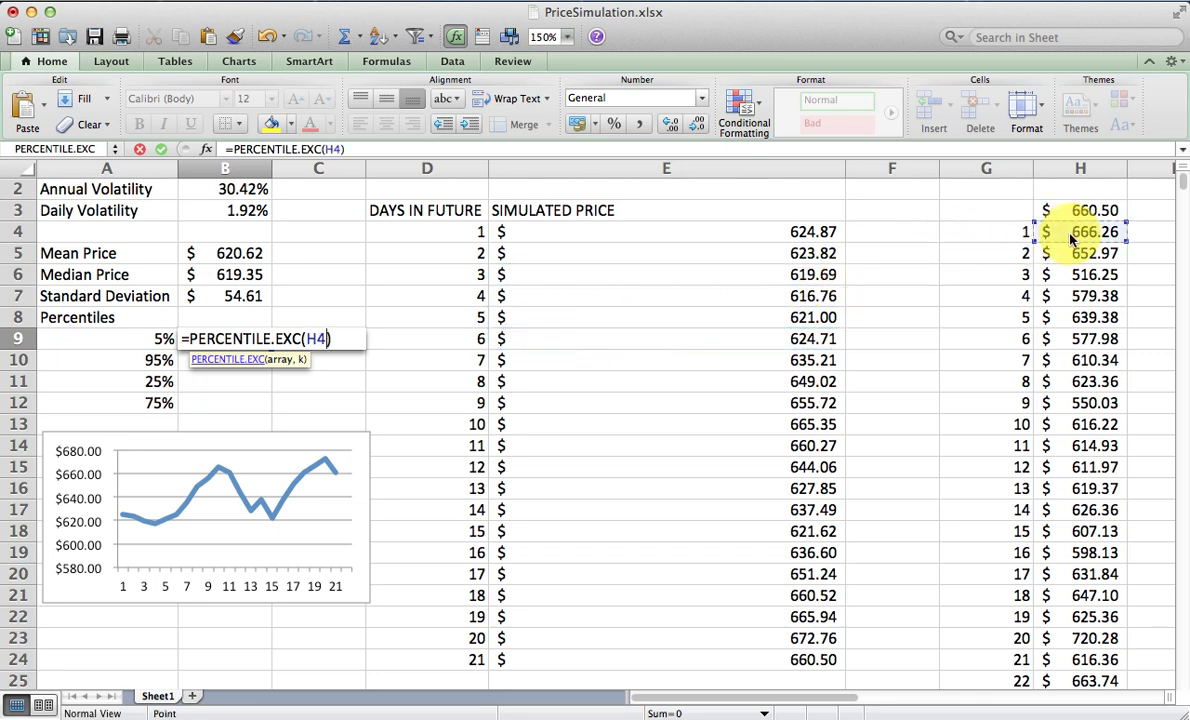
{"action": "key", "text": "ctrl+shift+Down"}
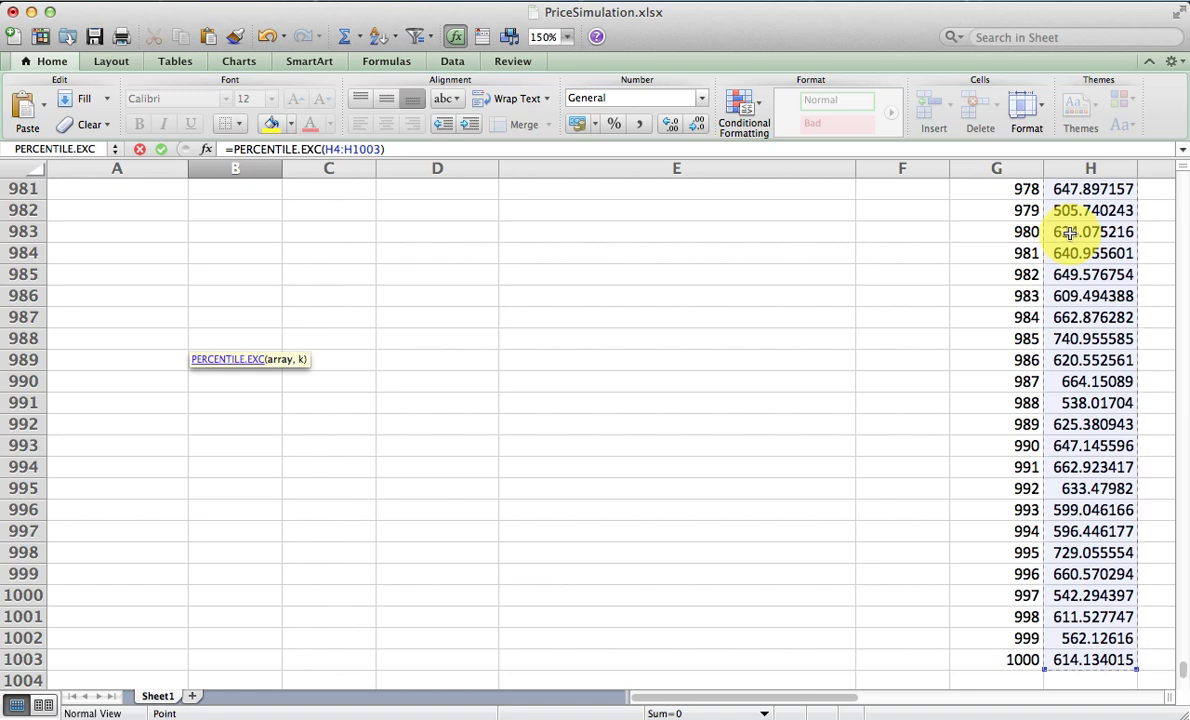
{"action": "type", "text": ","}
{"action": "key", "text": "Up"}
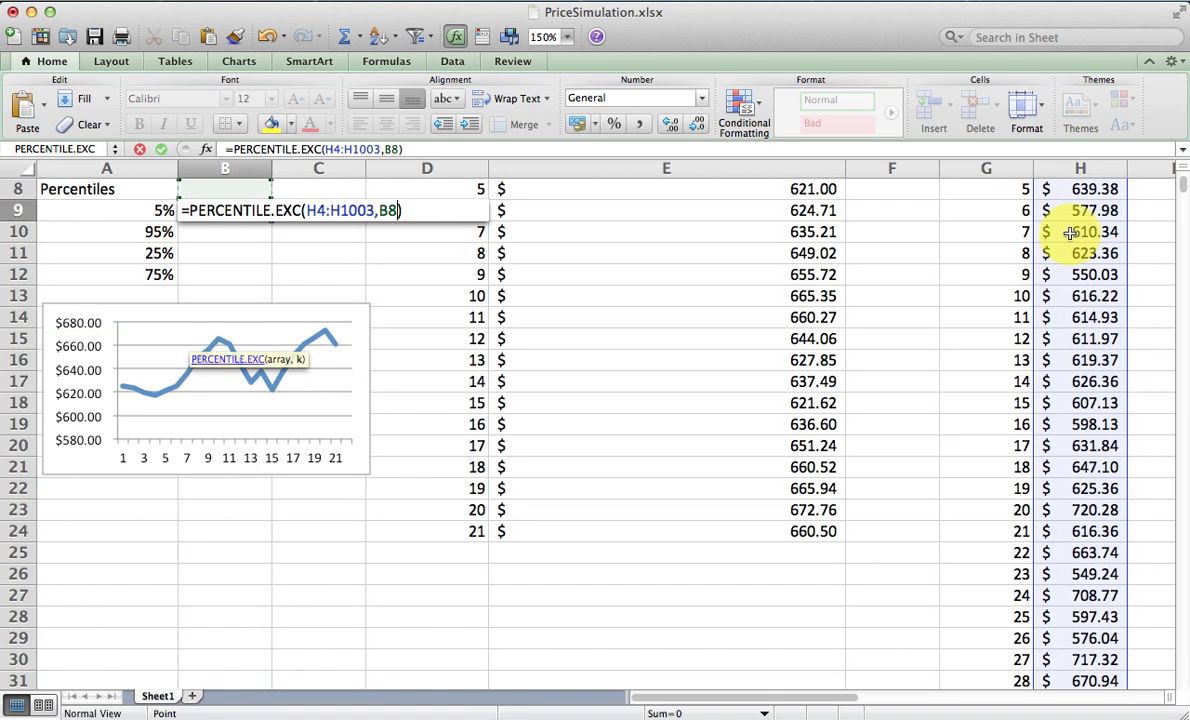
{"action": "key", "text": "Down"}
{"action": "key", "text": "Left"}
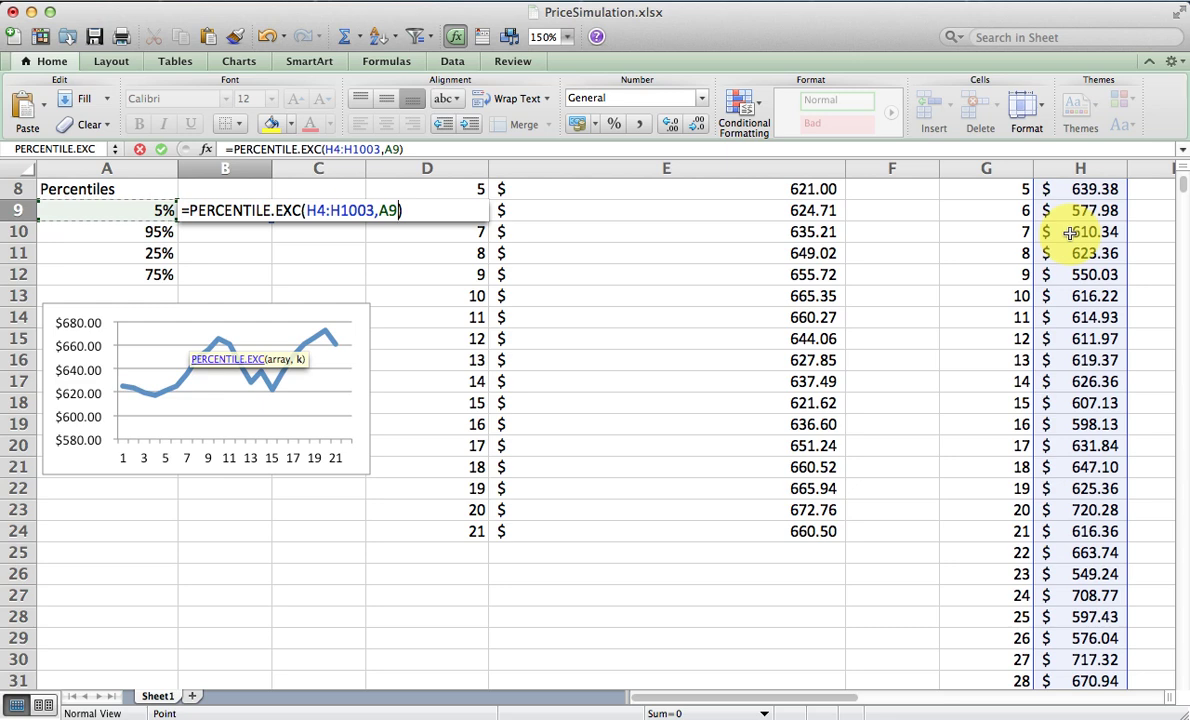
{"action": "key", "text": "Return"}
{"action": "key", "text": "Up"}
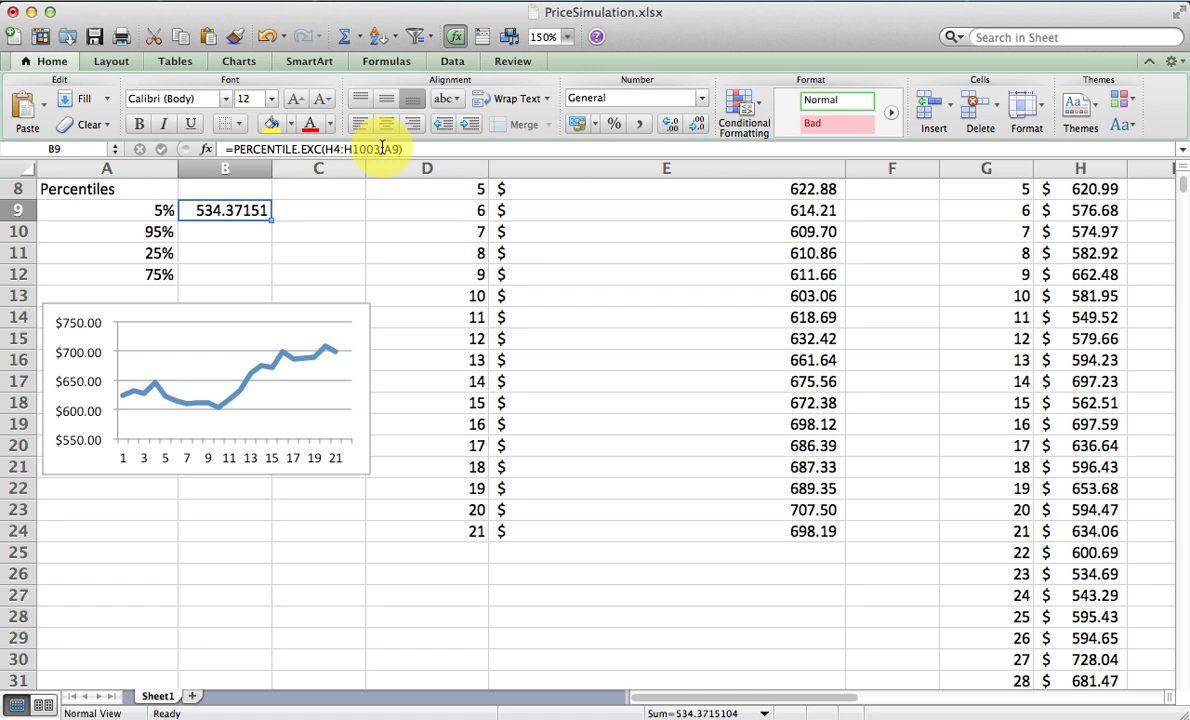
Step: Make B9's price range absolute as $H$4:$H$1003
{"action": "left_click", "coordinate": [352, 148]}
{"action": "double_click", "coordinate": [352, 148]}
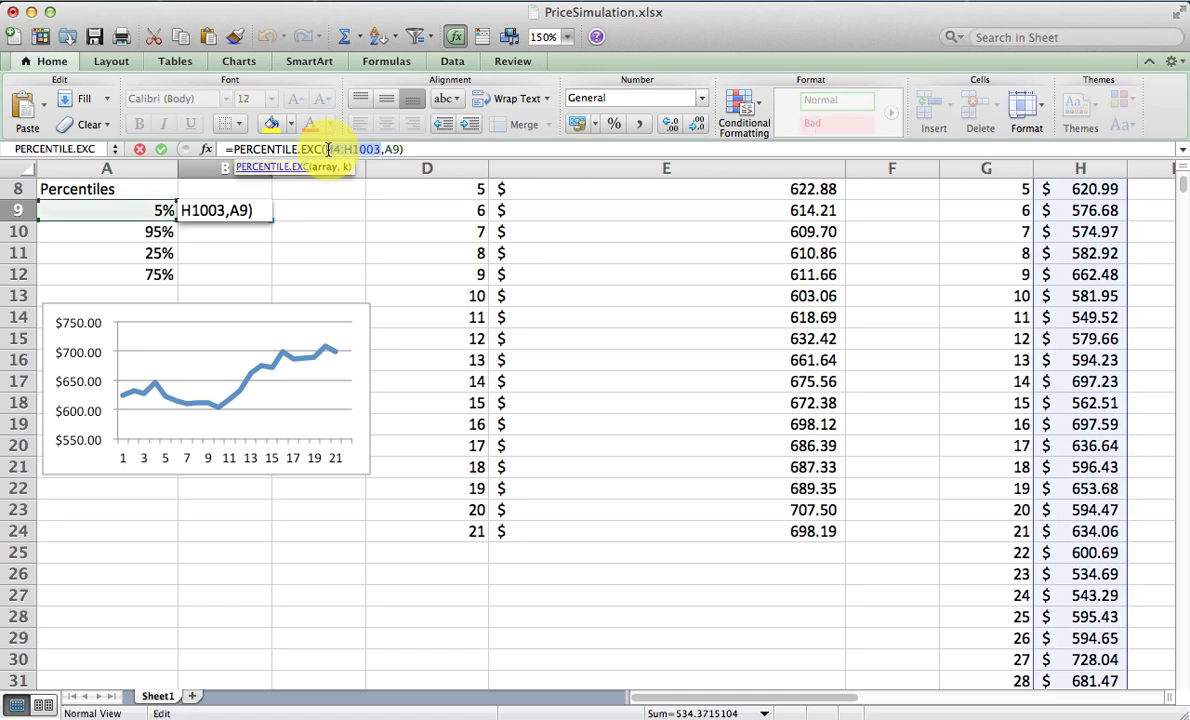
{"action": "key", "text": "super+t"}
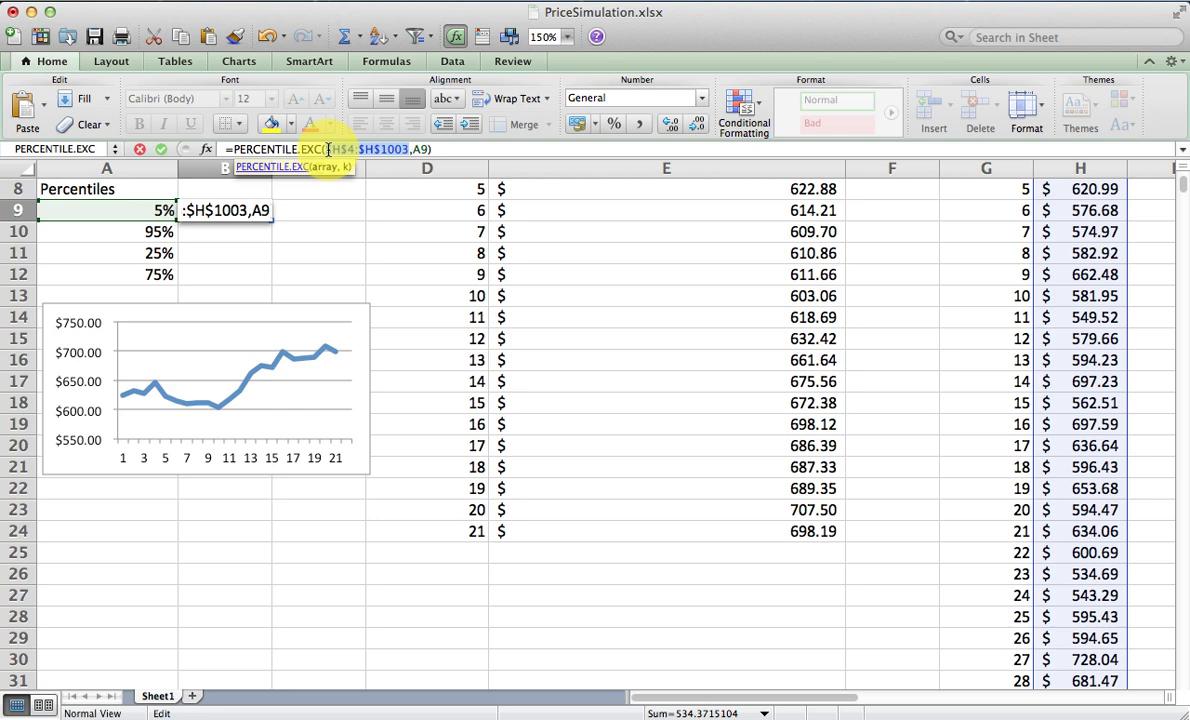
{"action": "key", "text": "Return"}
{"action": "key", "text": "Up"}
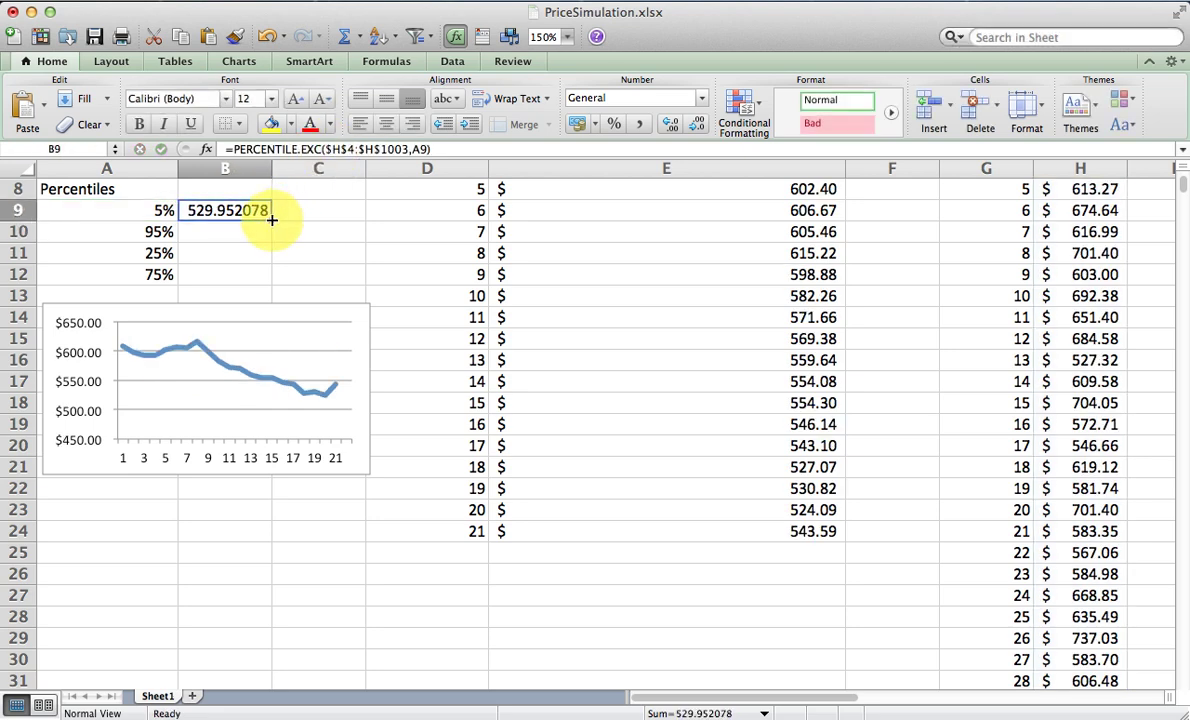
Step: Fill the percentile formula down to B12 and apply Accounting format to B9:B12
{"action": "left_click_drag", "start_coordinate": [270, 218], "coordinate": [276, 277]}
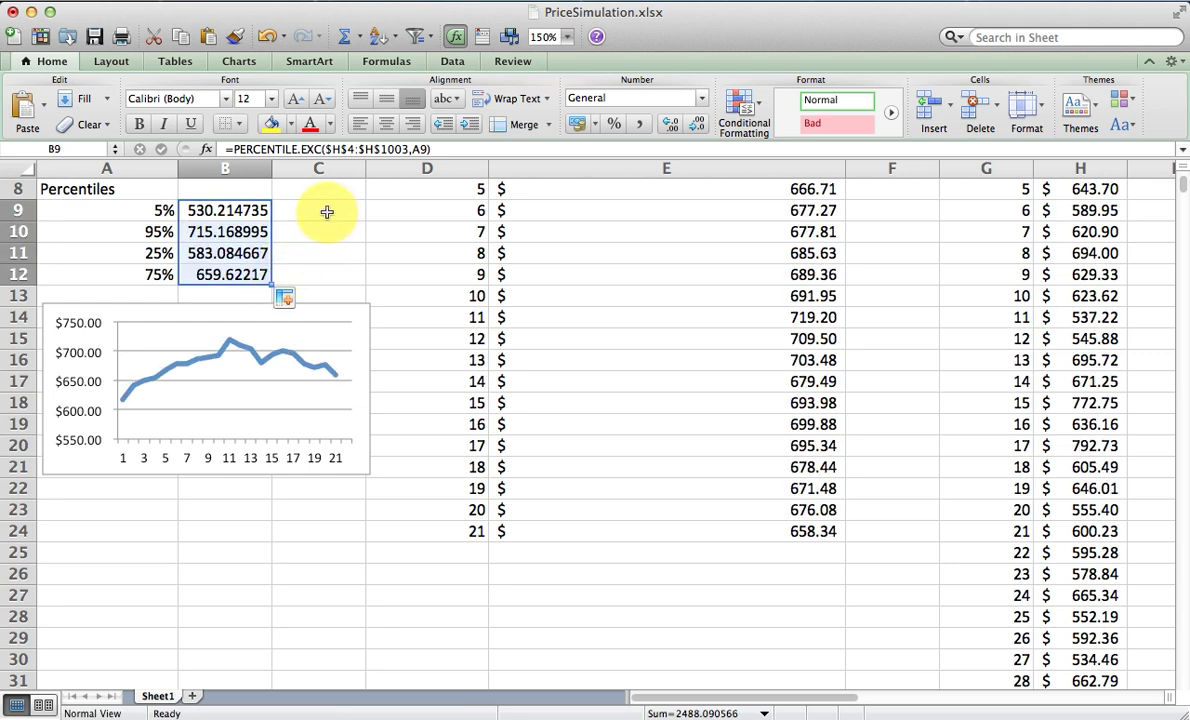
{"action": "left_click", "coordinate": [576, 124]}
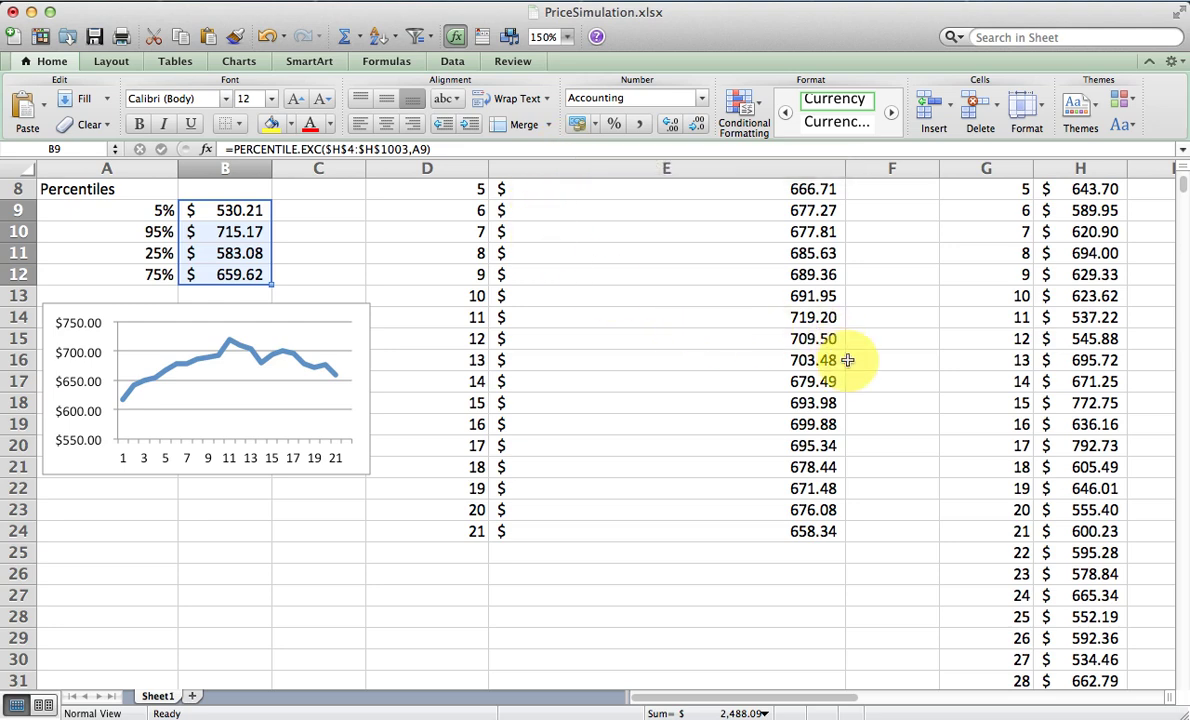
{"action": "key", "text": "Up"}
{"action": "key", "text": "Up"}
{"action": "key", "text": "Up"}
{"action": "key", "text": "Up"}
{"action": "key", "text": "Up"}
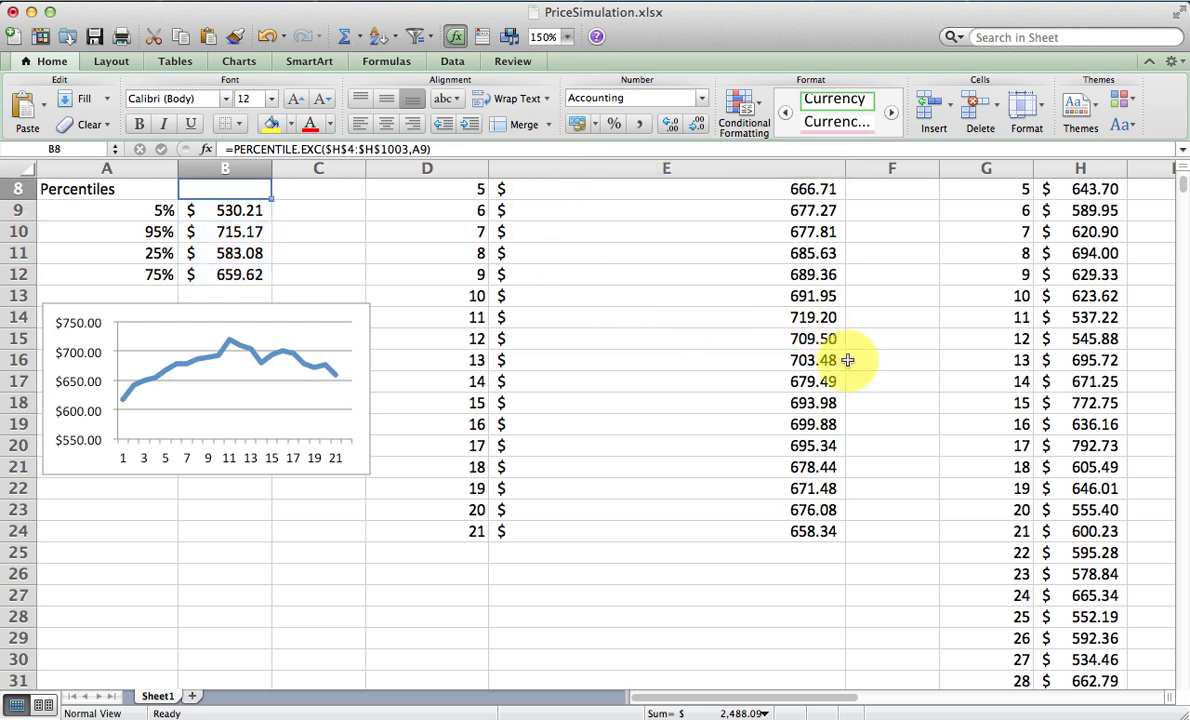
Step: From an empty cell beside the mean, press F9 seven times to regenerate the 1000 simulated prices
{"action": "key", "text": "Down"}
{"action": "key", "text": "Down"}
{"action": "key", "text": "Down"}
{"action": "key", "text": "Down"}
{"action": "key", "text": "Down"}
{"action": "key", "text": "Down"}
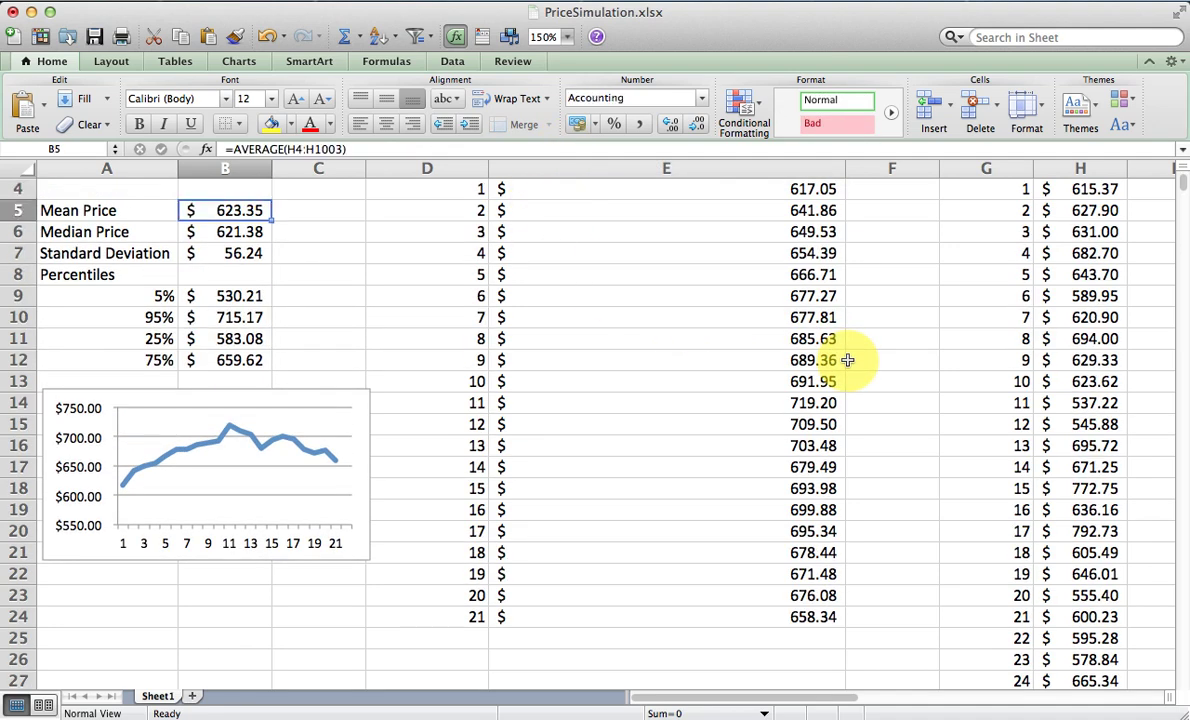
{"action": "key", "text": "Up"}
{"action": "key", "text": "Up"}
{"action": "key", "text": "Up"}
{"action": "key", "text": "Up"}
{"action": "key", "text": "Up"}
{"action": "key", "text": "Up"}
{"action": "key", "text": "Down"}
{"action": "key", "text": "Right"}
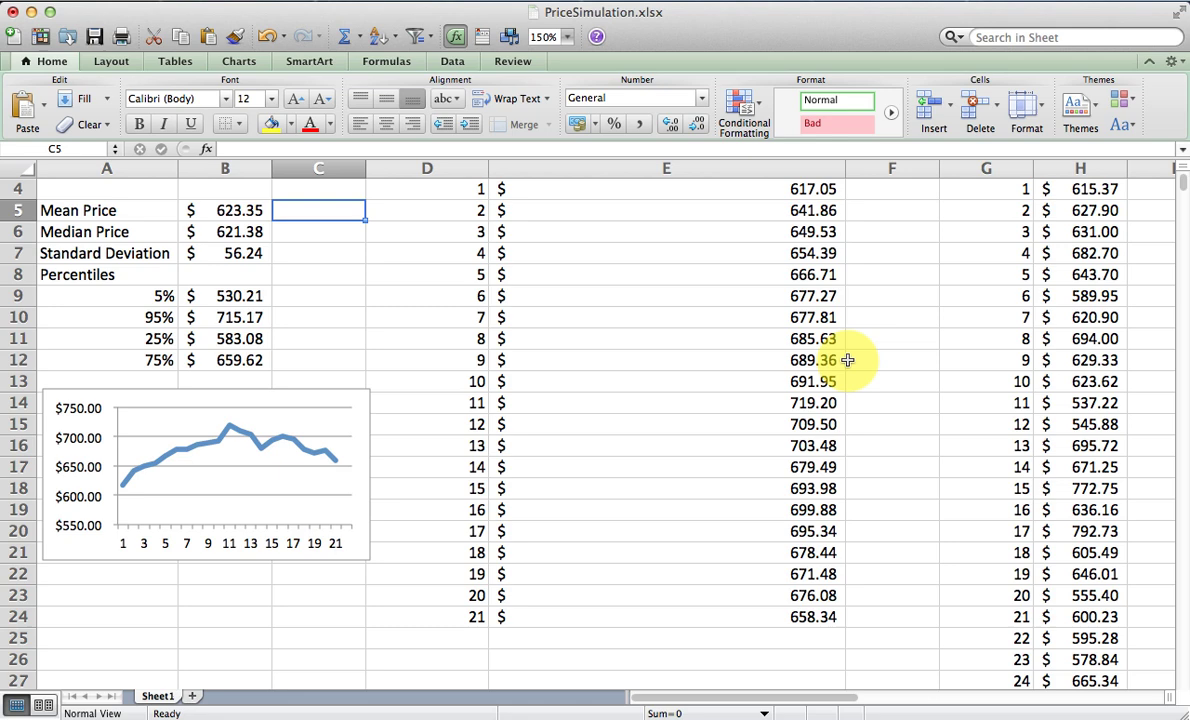
{"action": "key", "text": "F9"}
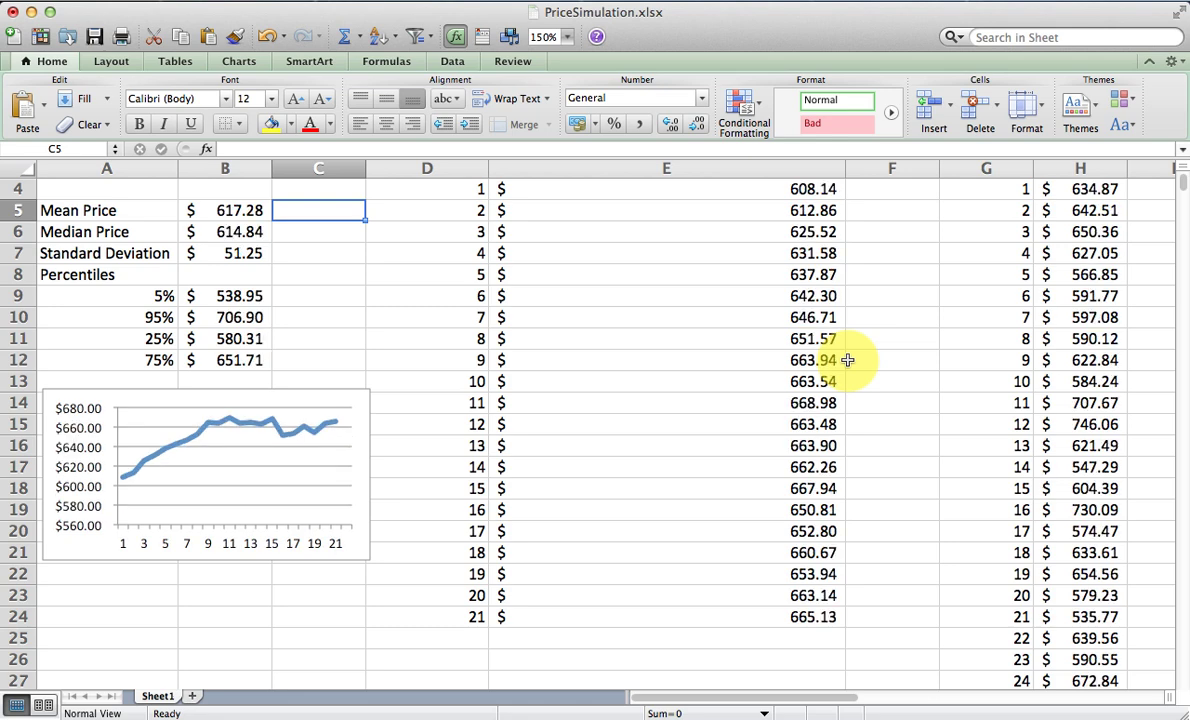
{"action": "key", "text": "F9"}
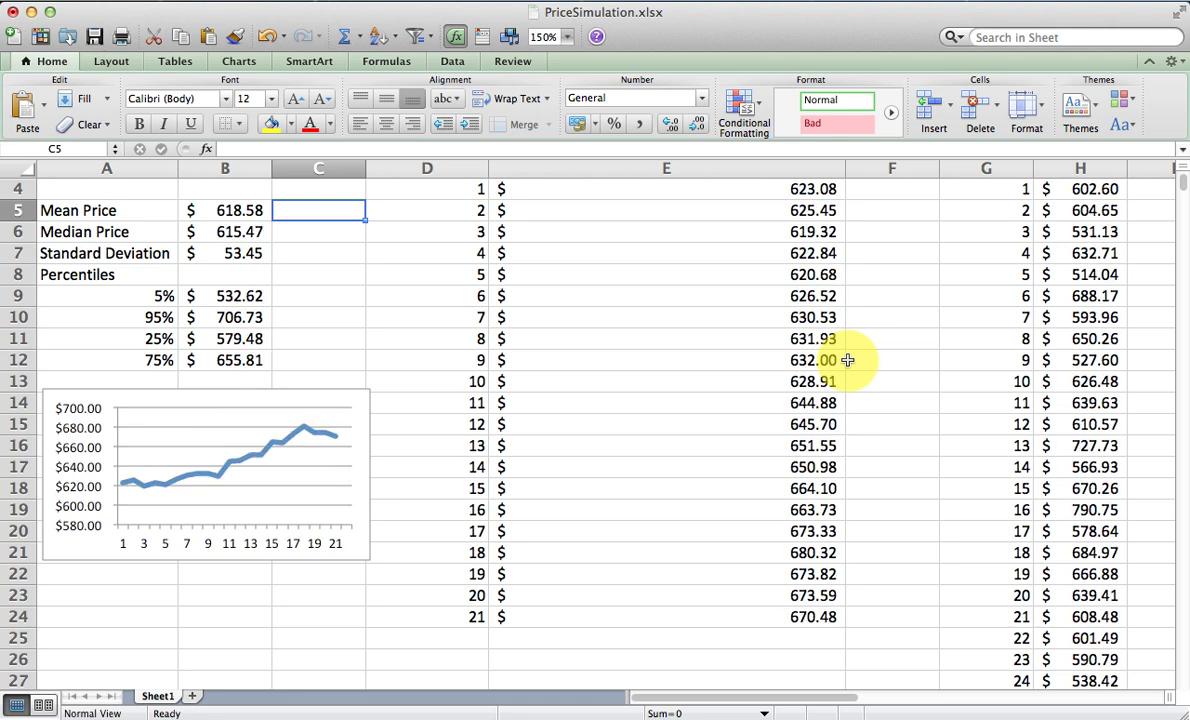
{"action": "key", "text": "F9"}
{"action": "key", "text": "F9"}
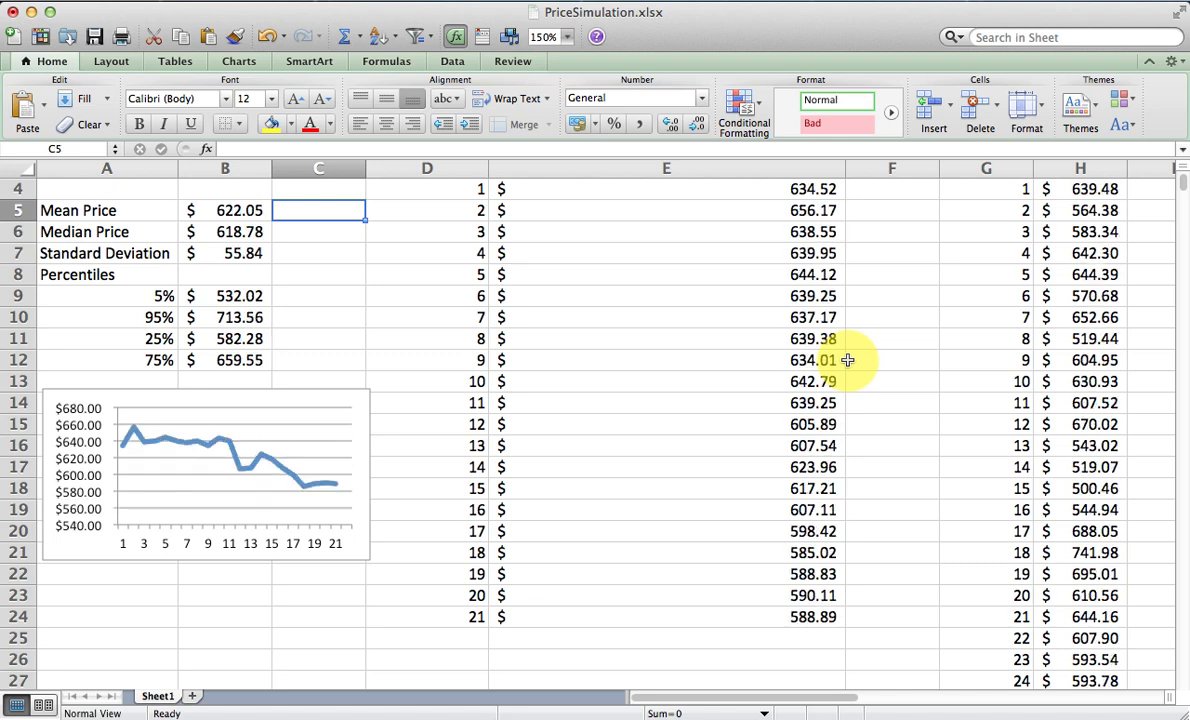
{"action": "key", "text": "F9"}
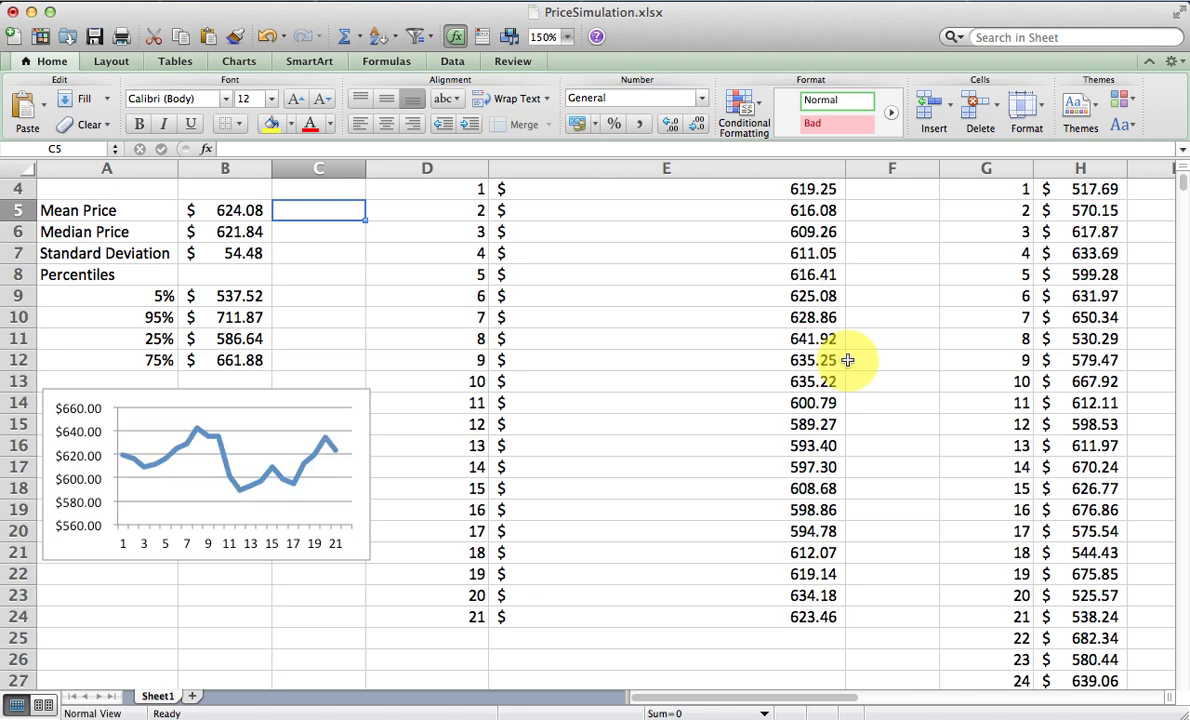
{"action": "key", "text": "F9"}
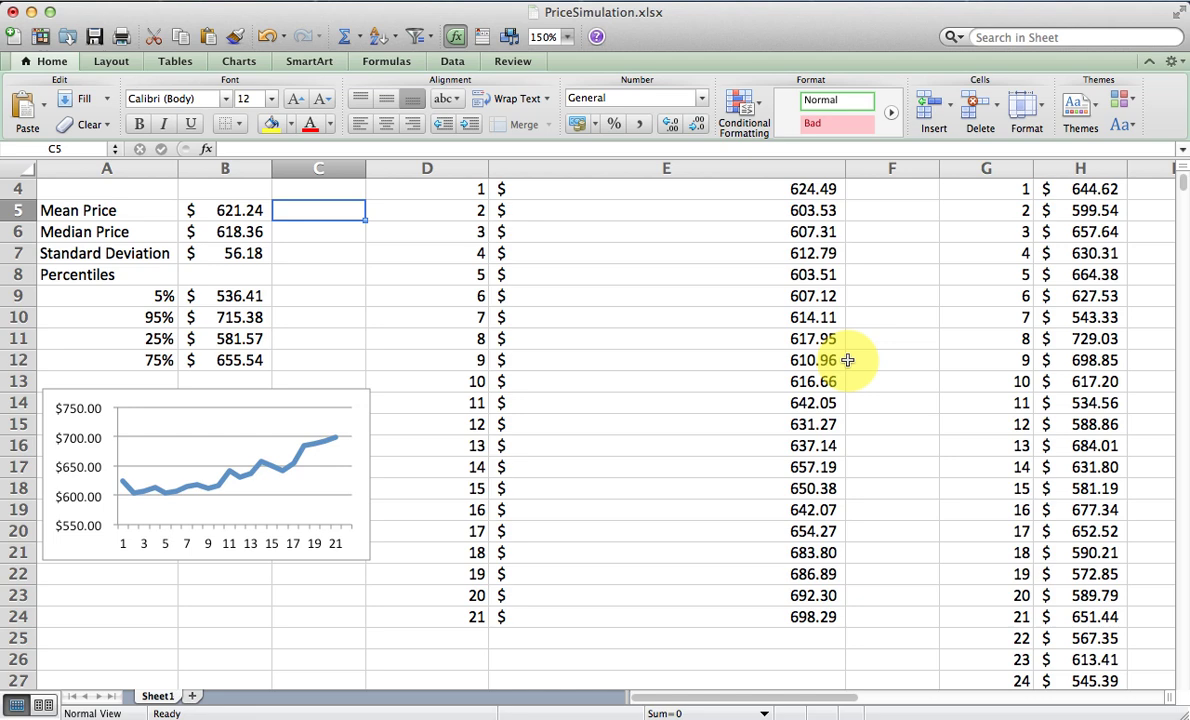
{"action": "key", "text": "F9"}
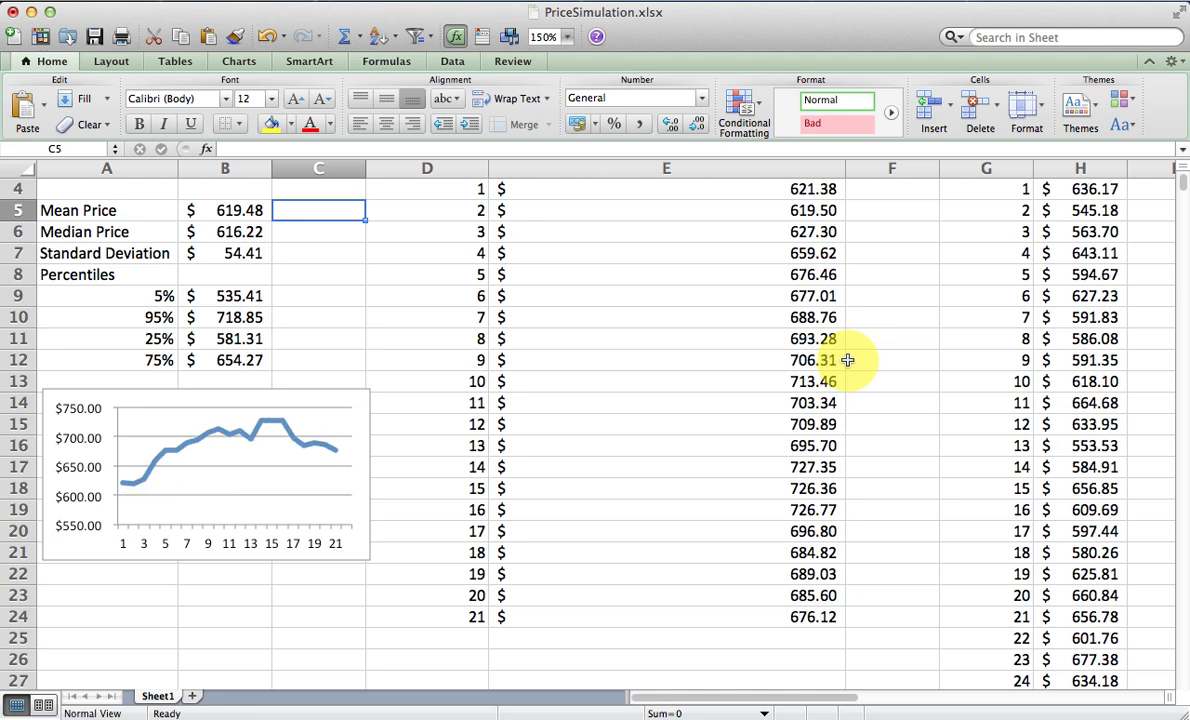
{"action": "key", "text": "F9"}
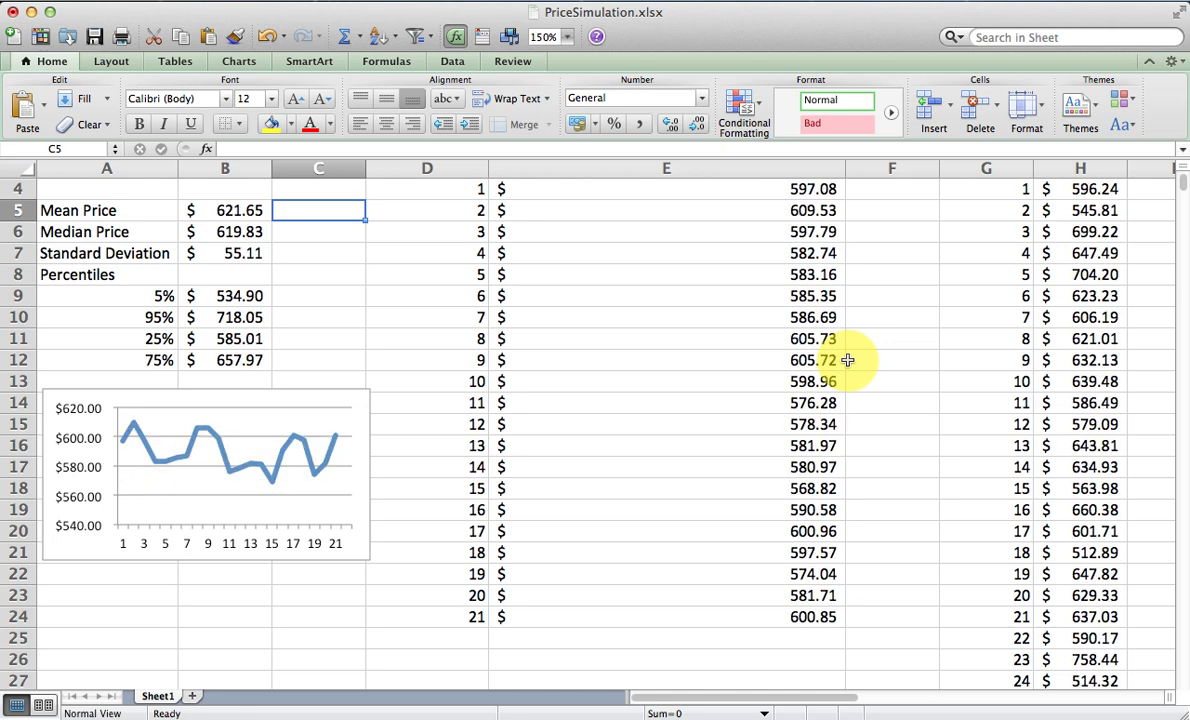